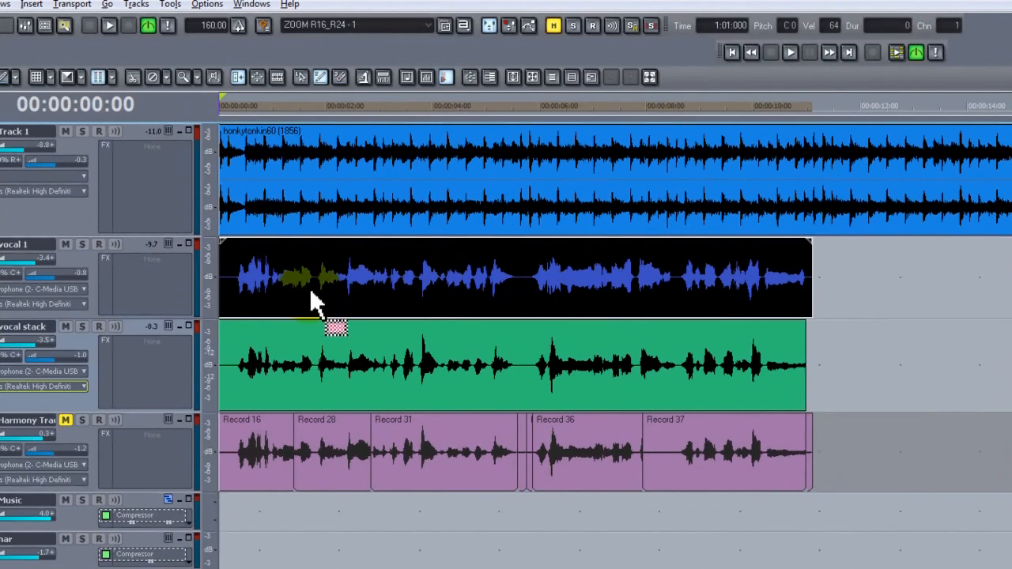
# - Solo Track 1, listen to it from the start of the project, and take it out of solo
pyautogui.click(83, 131)
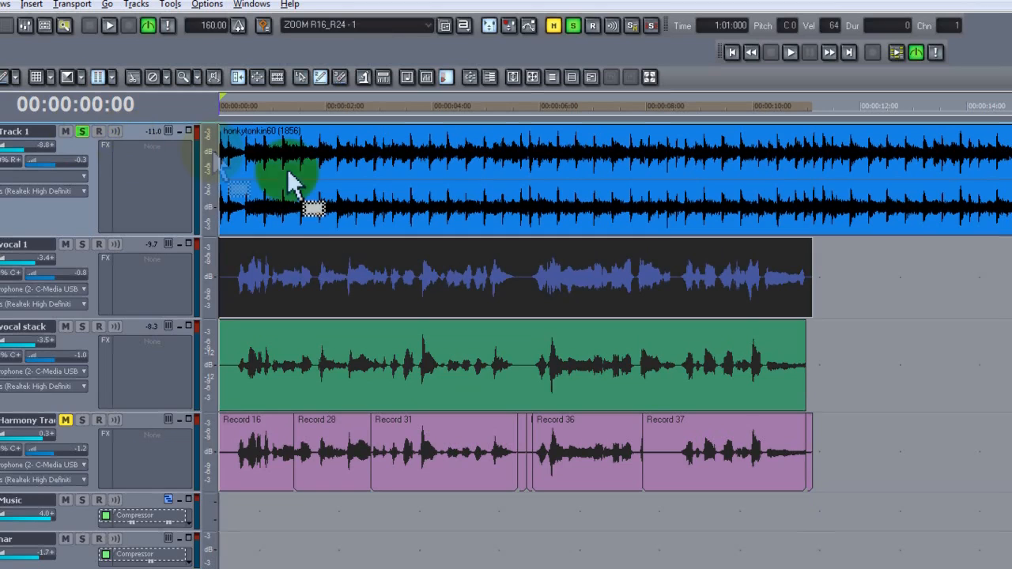
pyautogui.press('space')
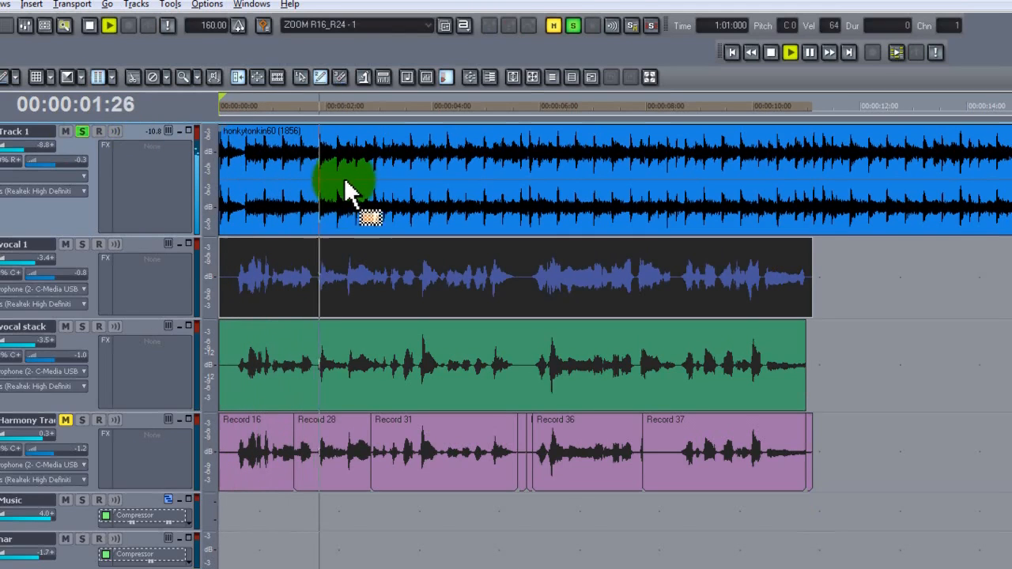
pyautogui.press('space')
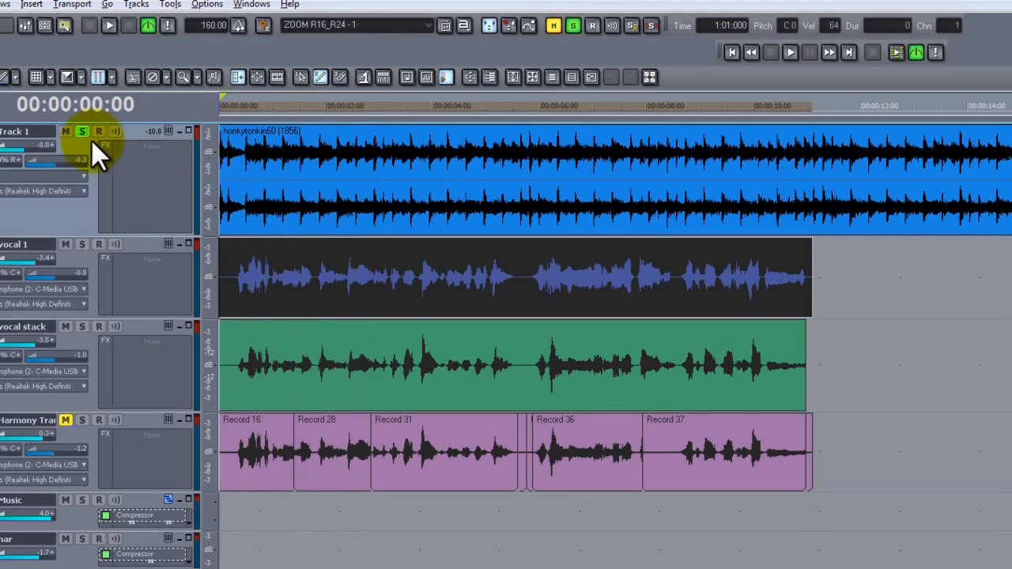
pyautogui.click(82, 132)
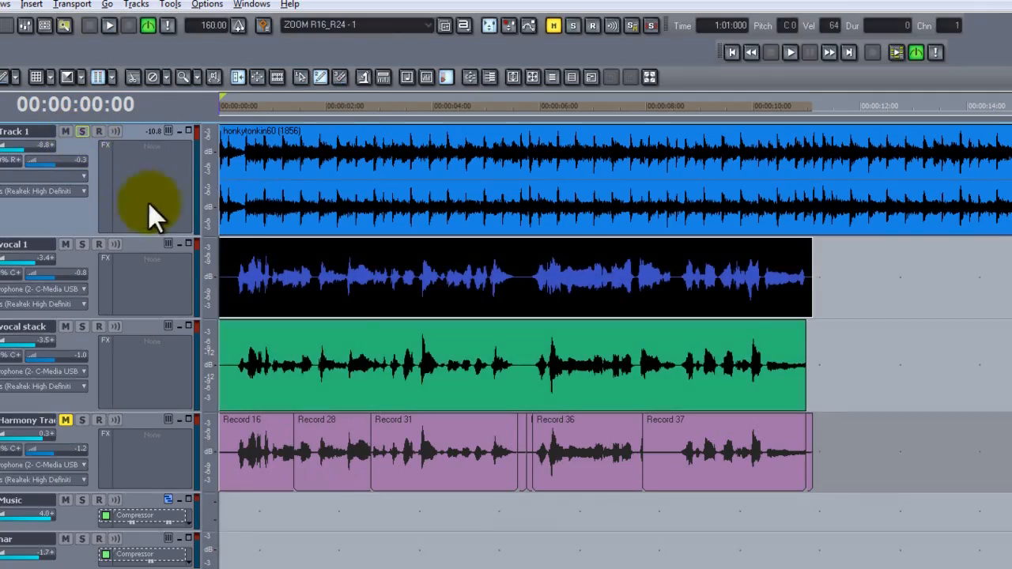
# - Solo the vocal 1 and vocal stack tracks, listen to them together, and clear both solos
pyautogui.click(81, 244)
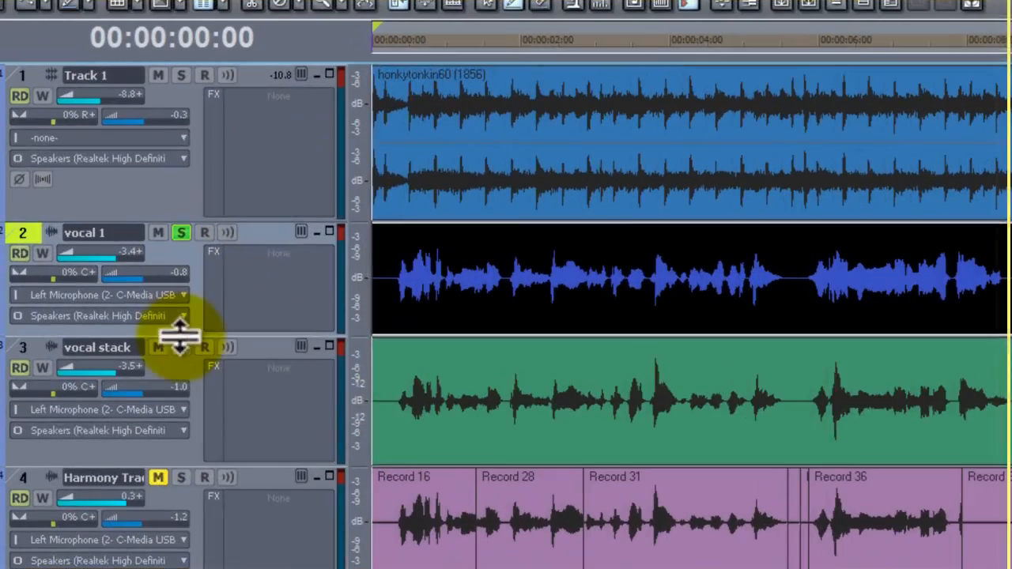
pyautogui.click(181, 348)
pyautogui.press('space')
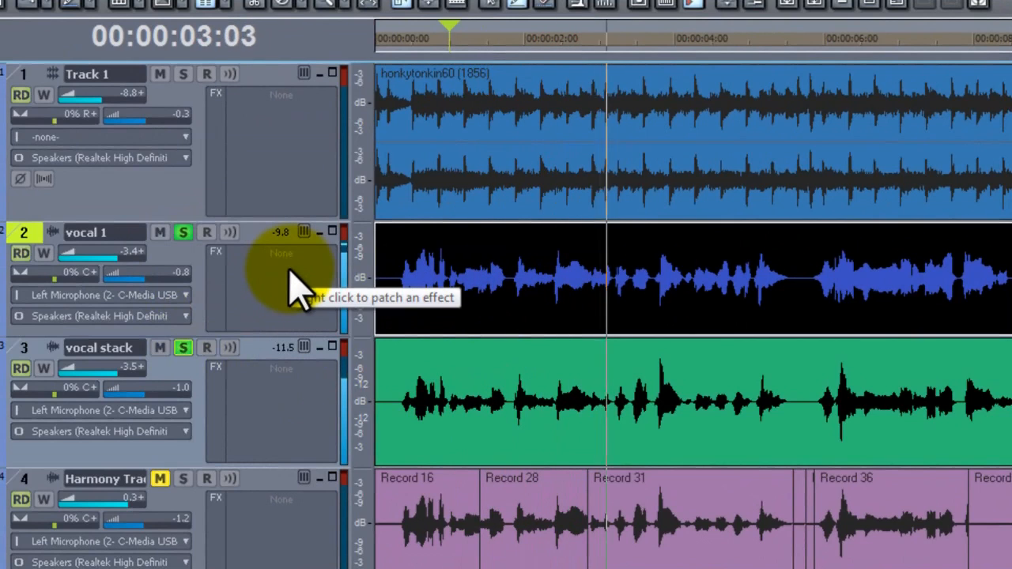
pyautogui.press('space')
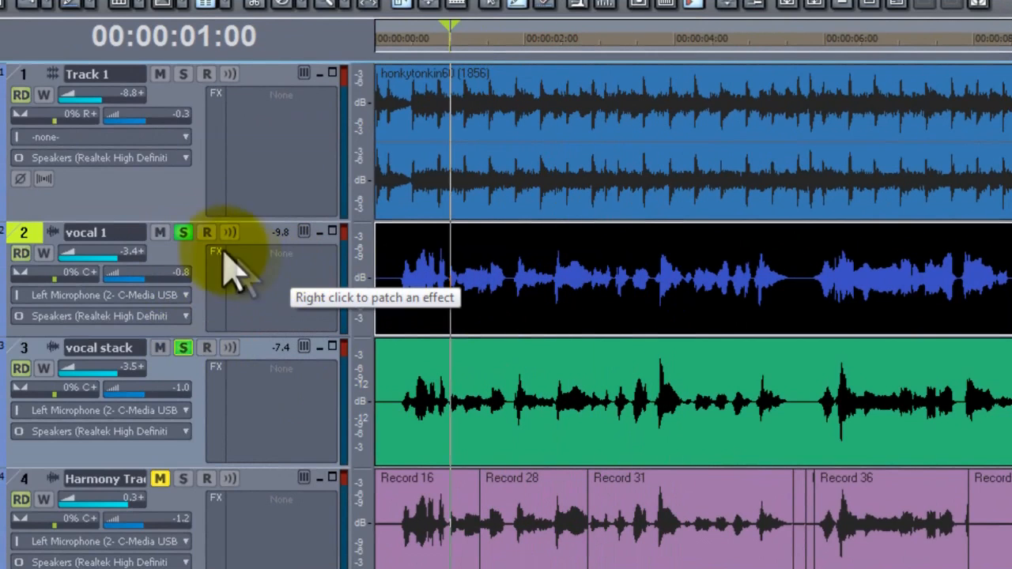
pyautogui.click(184, 232)
pyautogui.click(183, 348)
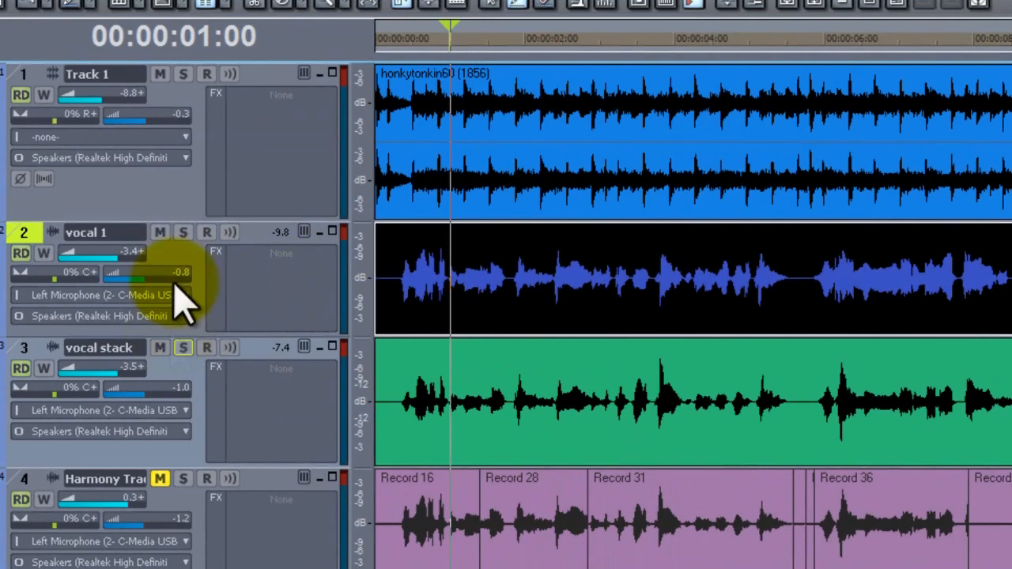
pyautogui.moveTo(563, 139); pyautogui.dragTo(406, 276)
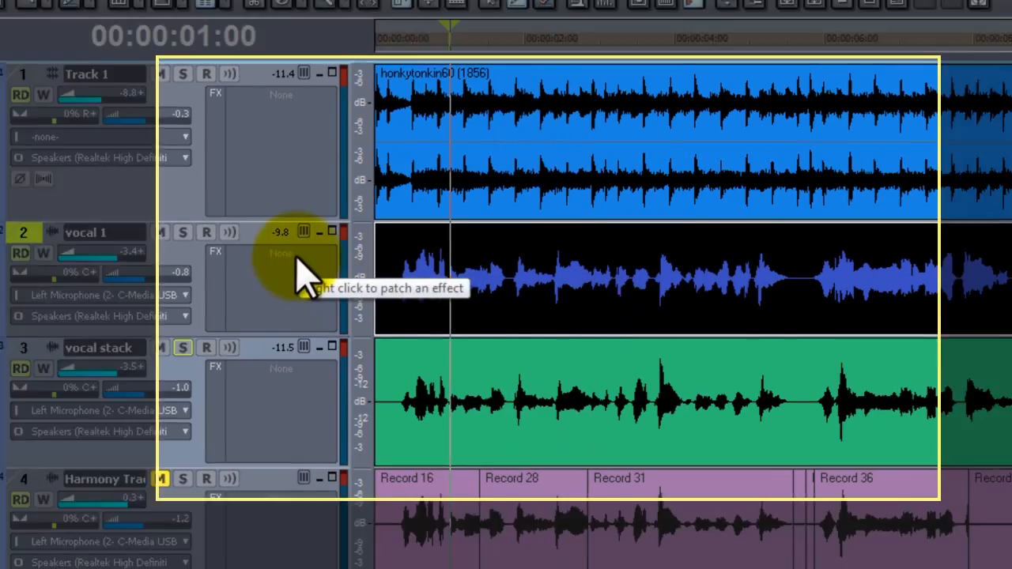
# - Insert the Cakewalk Reverb audio effect on the vocal 1 track
pyautogui.rightClick(298, 258)
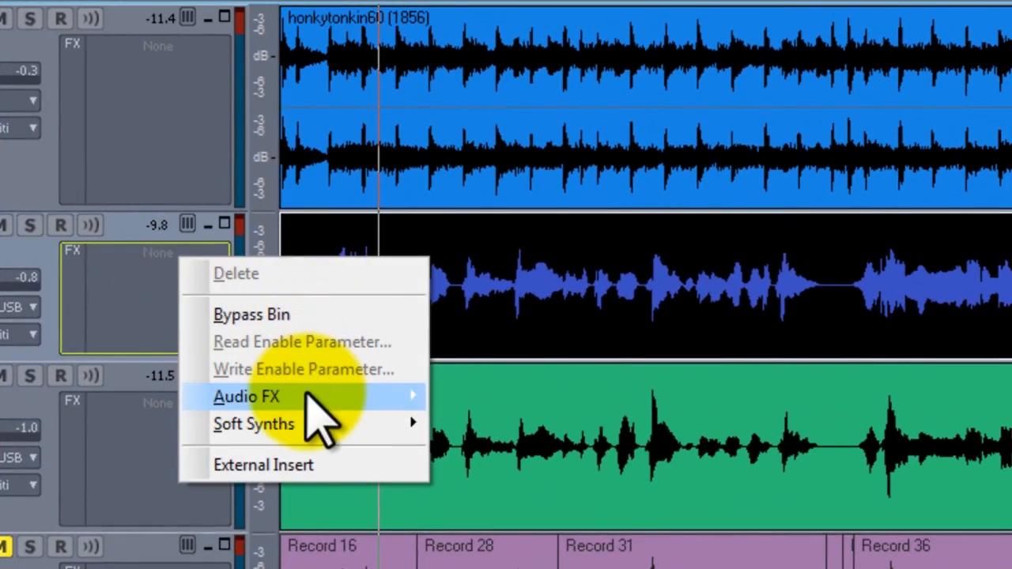
pyautogui.moveTo(308, 390)
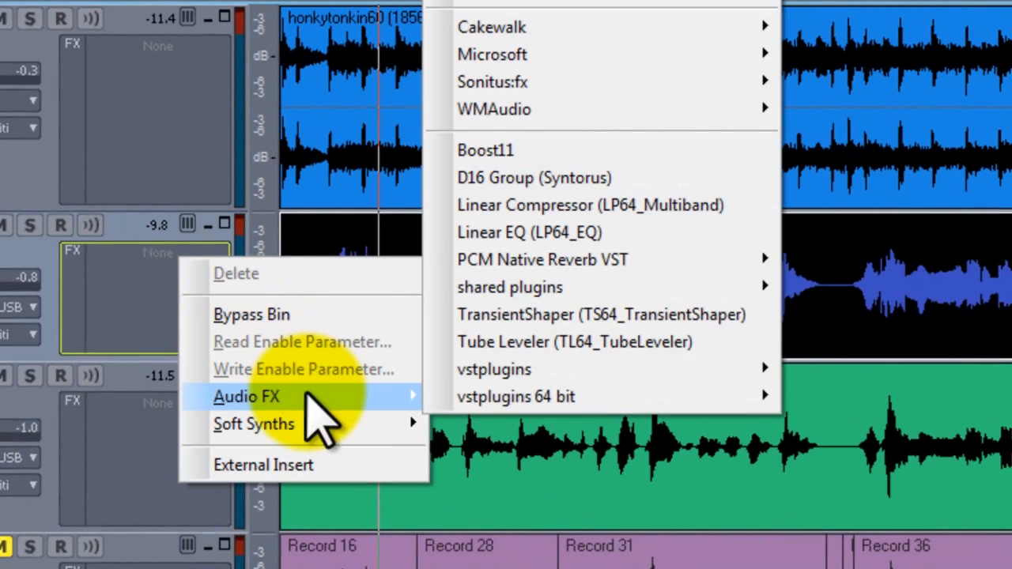
pyautogui.moveTo(532, 36)
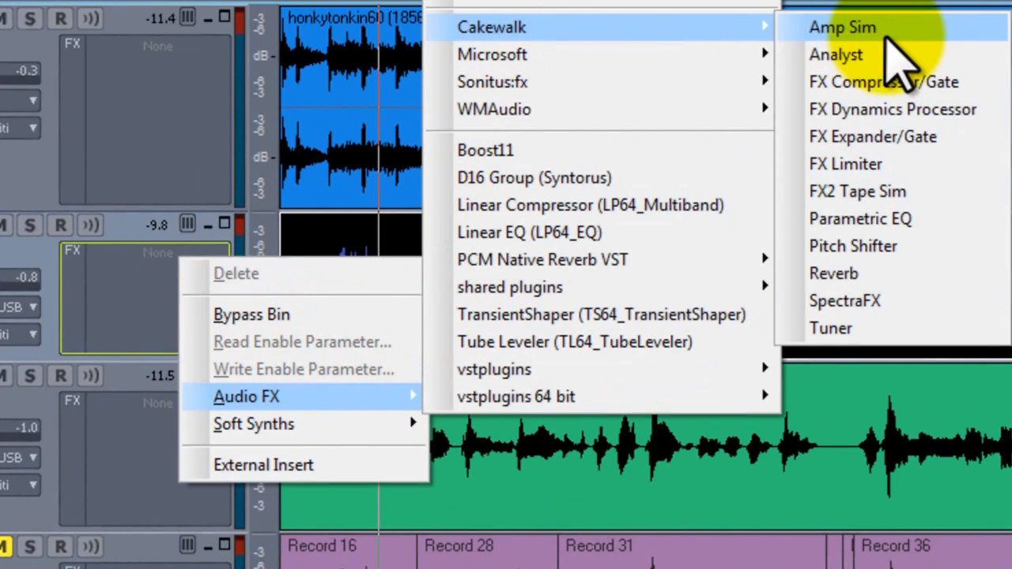
pyautogui.click(879, 278)
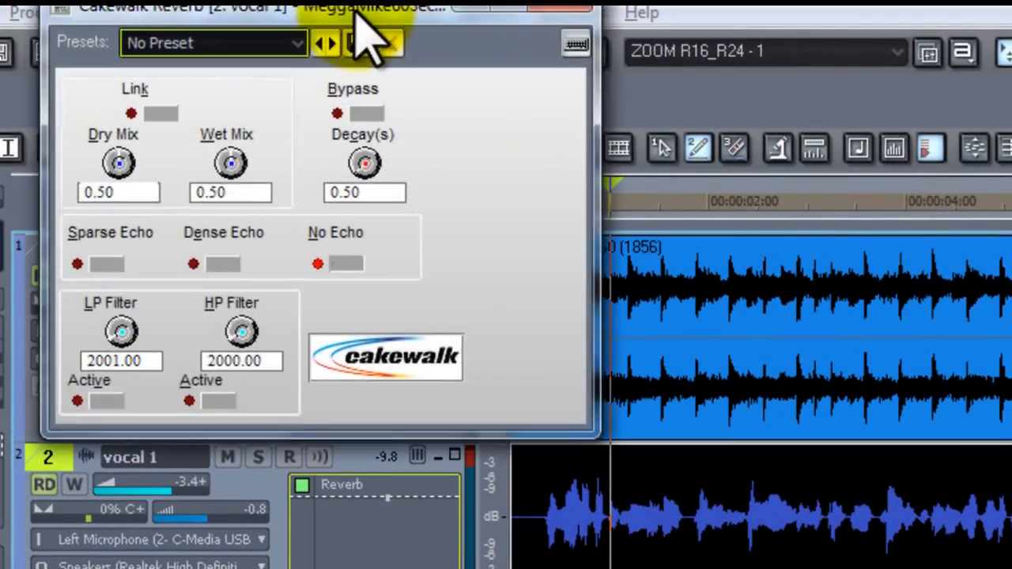
# - Load the Club preset in the vocal 1 track's reverb
pyautogui.click(332, 44)
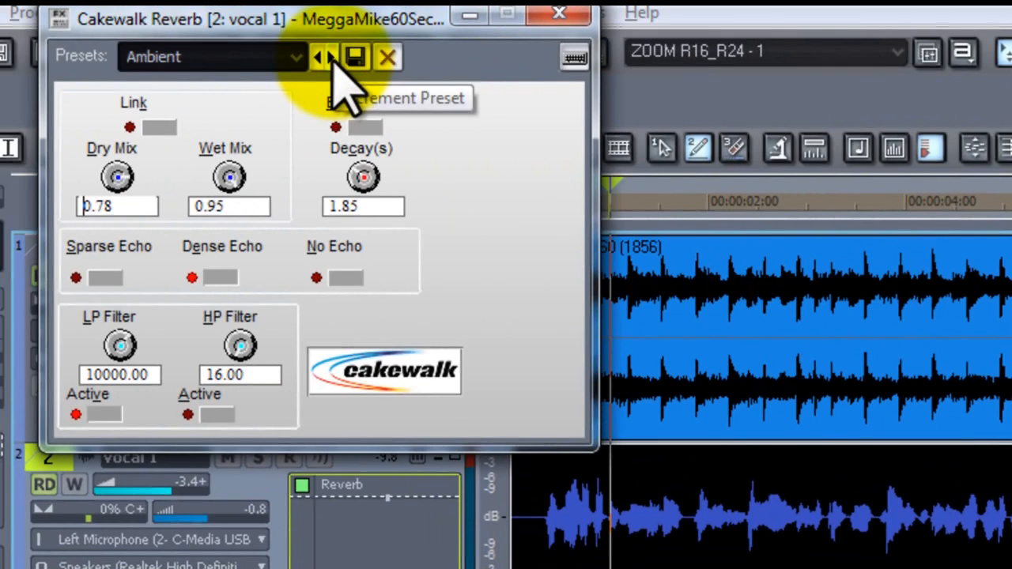
pyautogui.click(295, 57)
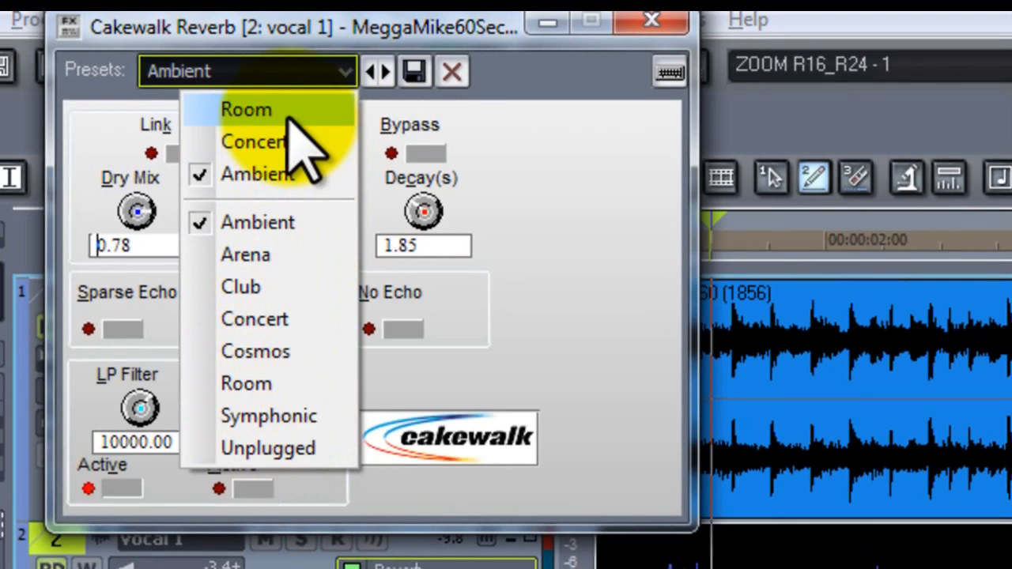
pyautogui.click(285, 287)
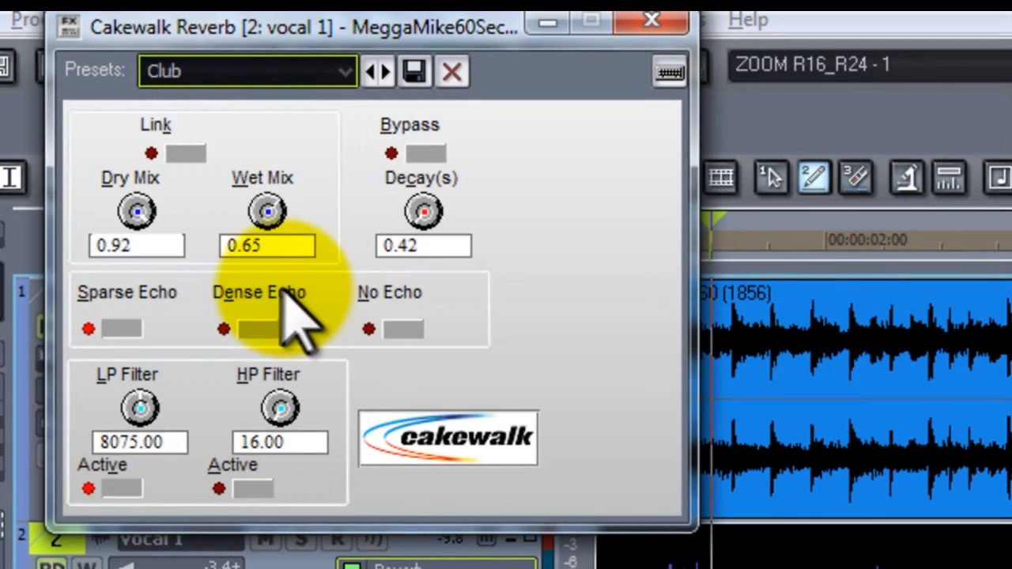
# - Lower the vocal 1 reverb's Wet Mix to 0.18 while auditioning the song from a slightly later point
pyautogui.click(865, 287)
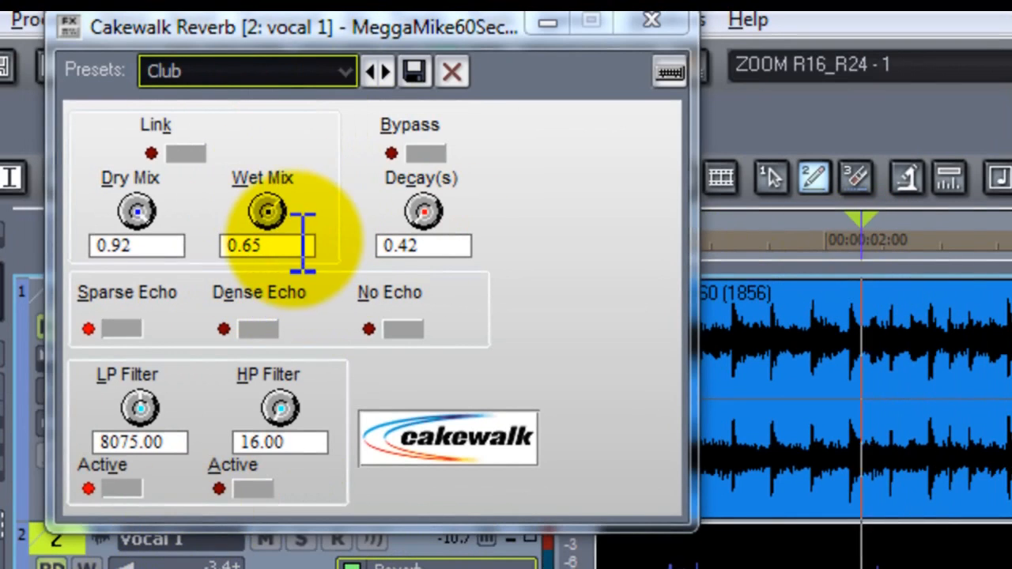
pyautogui.click(257, 215)
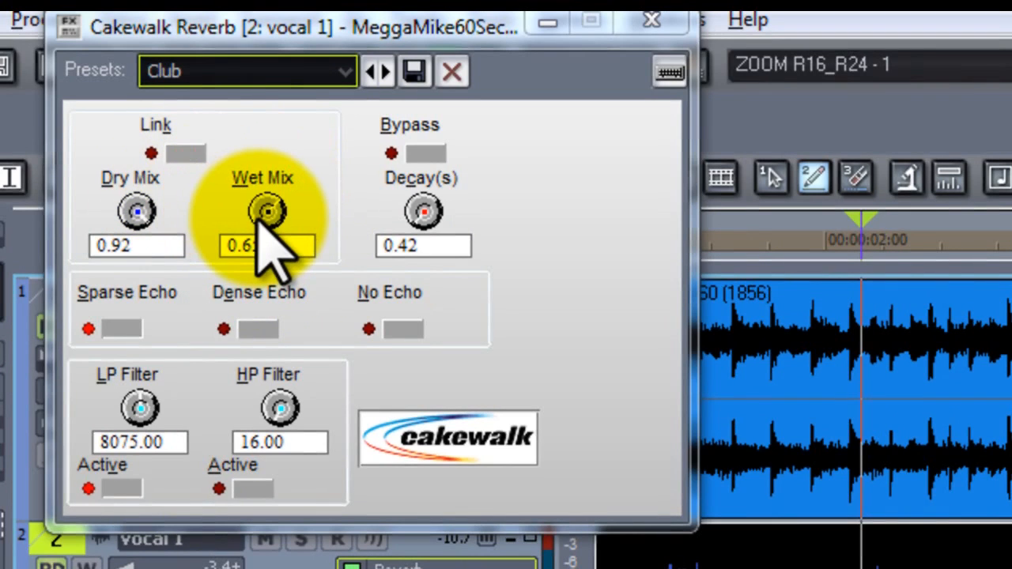
pyautogui.click(258, 219)
pyautogui.moveTo(256, 232); pyautogui.dragTo(262, 205)
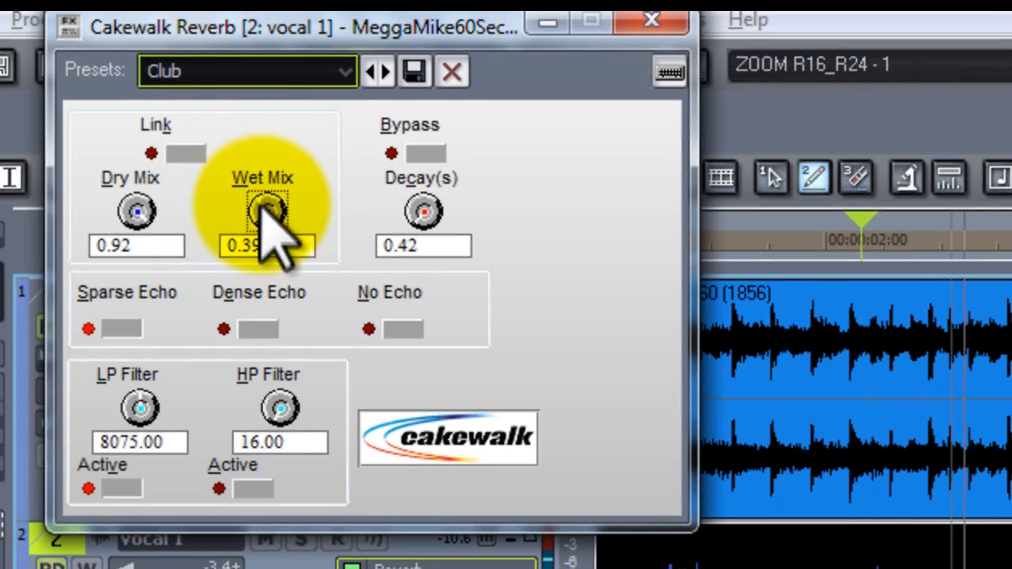
pyautogui.scroll(-2, 264, 210)
pyautogui.scroll(1, 263, 210)
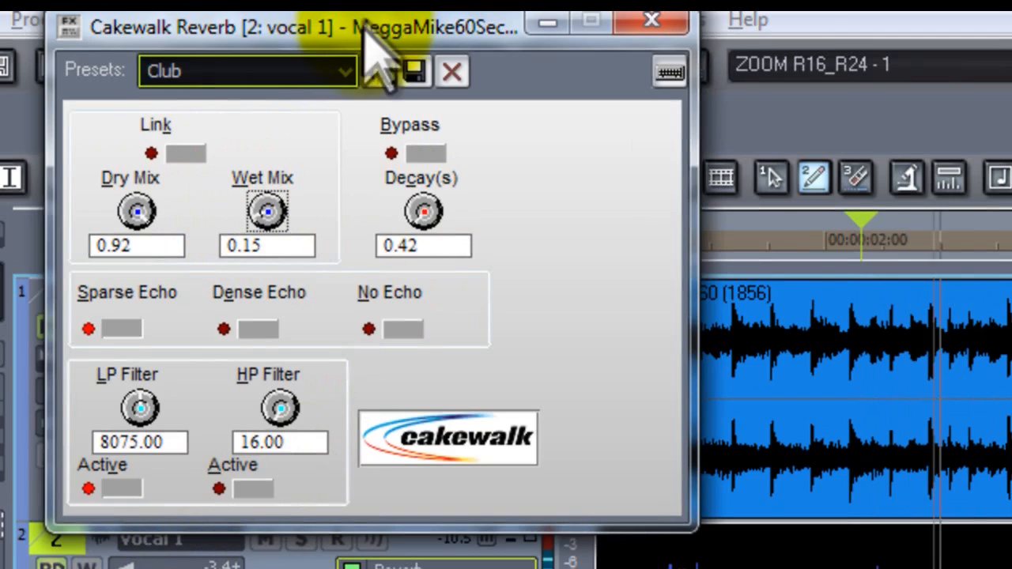
pyautogui.moveTo(360, 27); pyautogui.dragTo(477, 38)
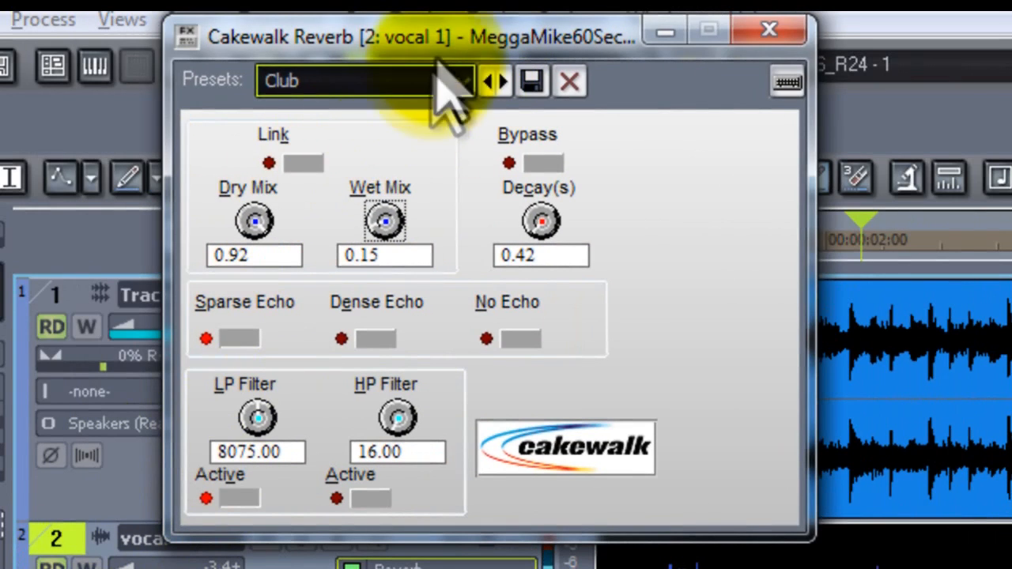
pyautogui.moveTo(385, 210); pyautogui.dragTo(380, 224)
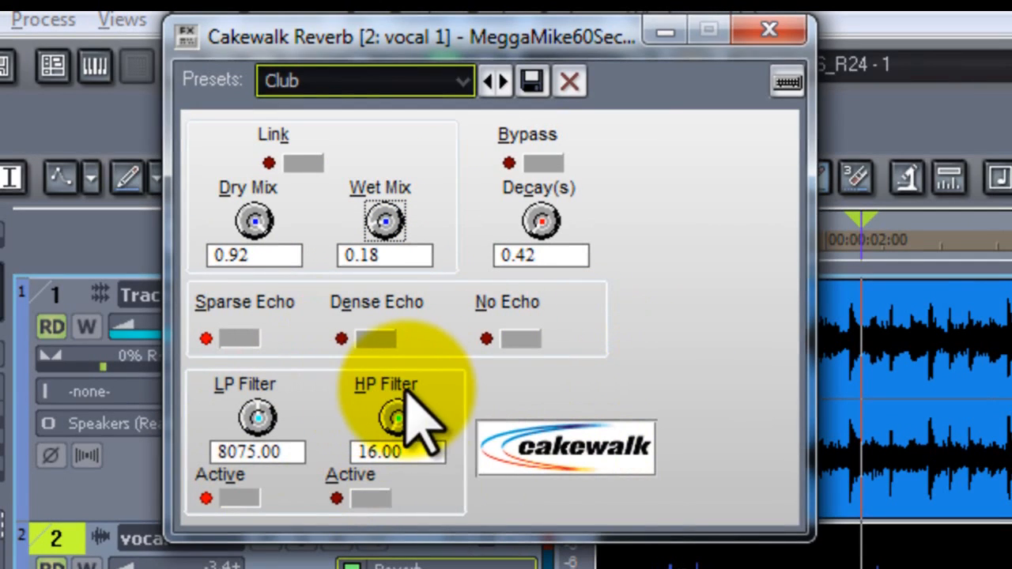
# - Try the vocal 1 reverb's HP Filter by activating it and sweeping its frequency, leaving it at 21.45 and switched off
pyautogui.click(401, 500)
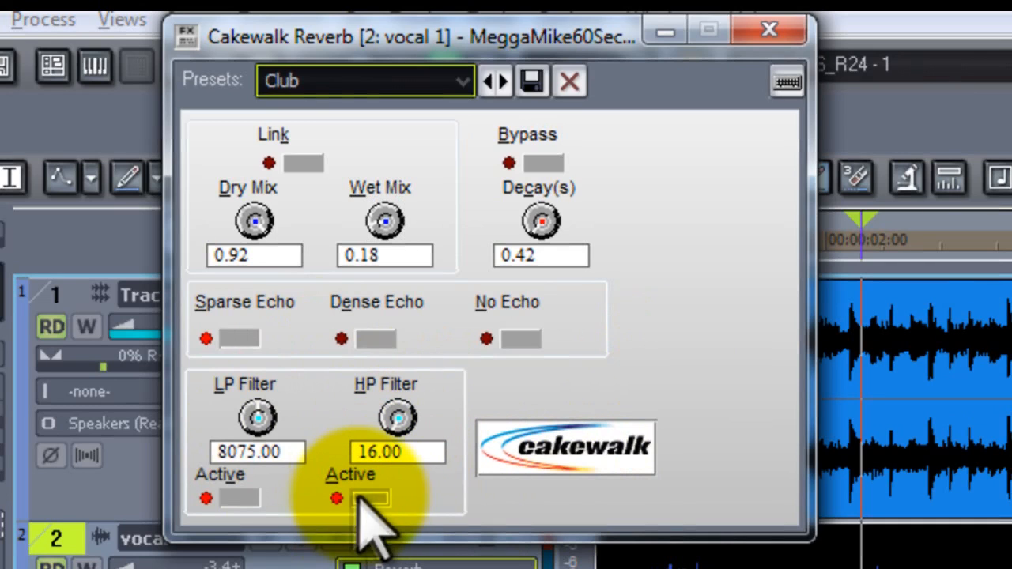
pyautogui.click(397, 418)
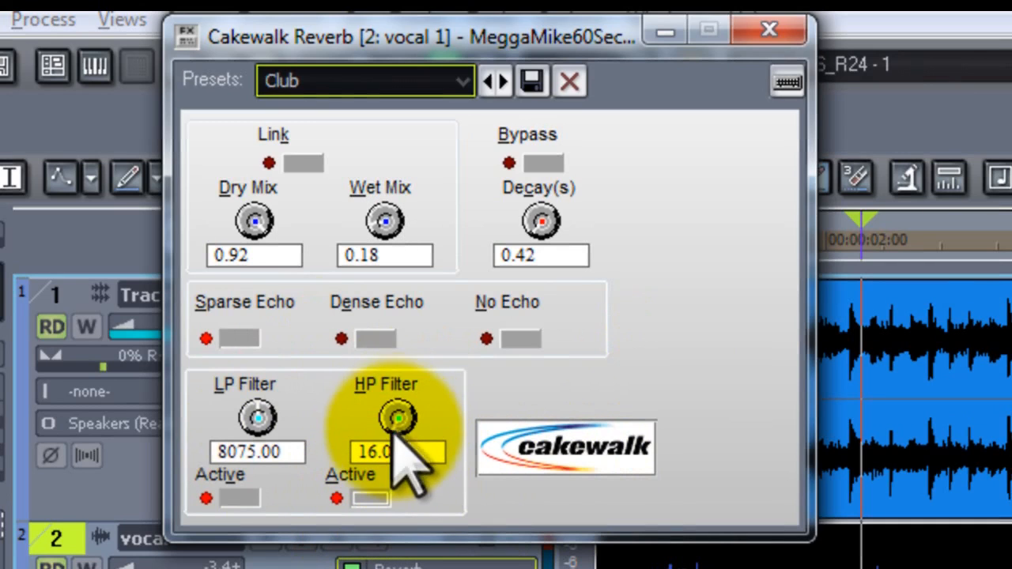
pyautogui.moveTo(400, 424); pyautogui.dragTo(404, 445)
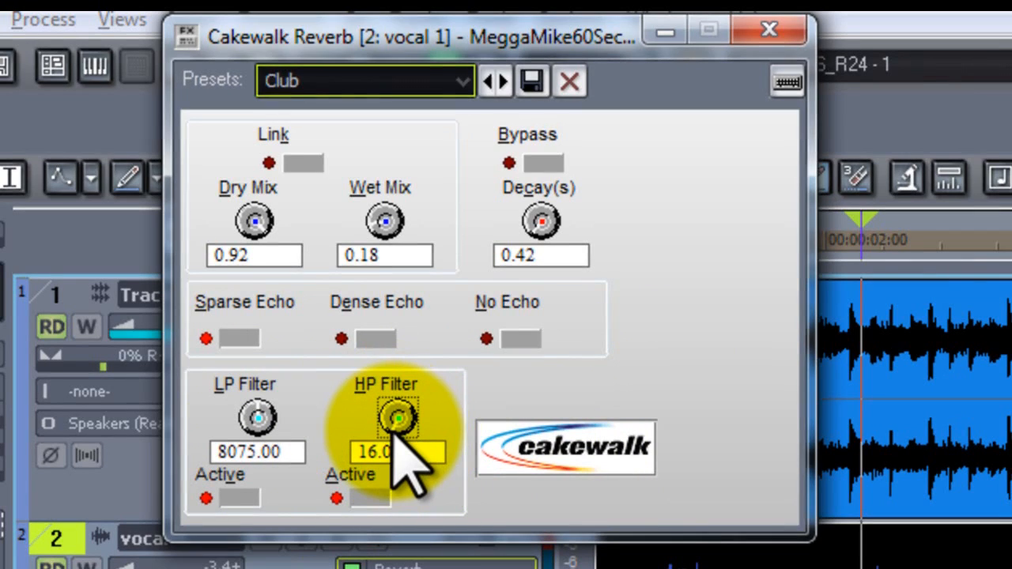
pyautogui.moveTo(392, 437); pyautogui.dragTo(369, 469)
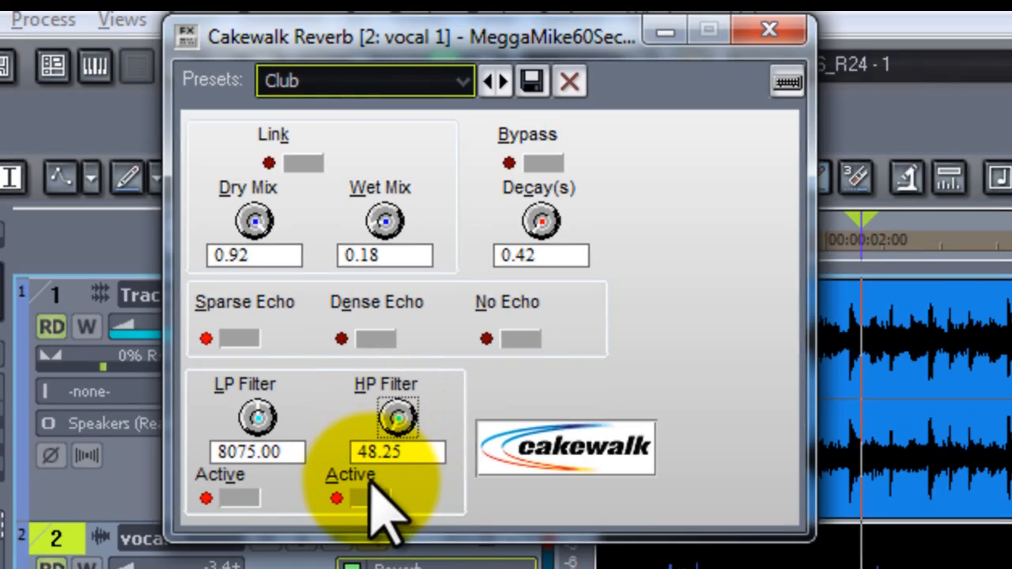
pyautogui.click(369, 495)
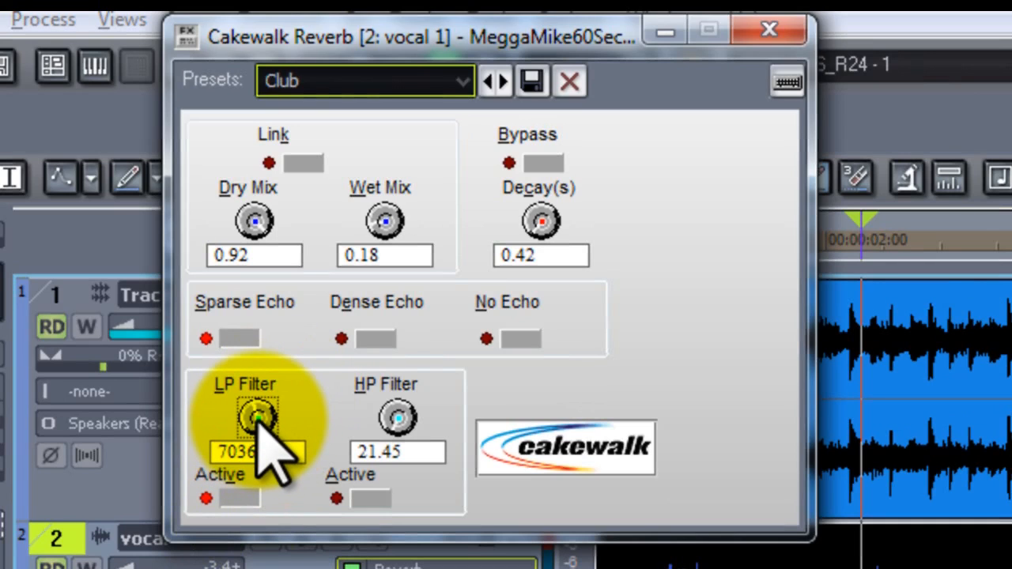
# - Set the vocal 1 reverb's LP Filter to 7355.72 and its echo to Dense Echo, auditioning from other points in the song
pyautogui.moveTo(258, 416); pyautogui.dragTo(258, 416)
pyautogui.click(375, 338)
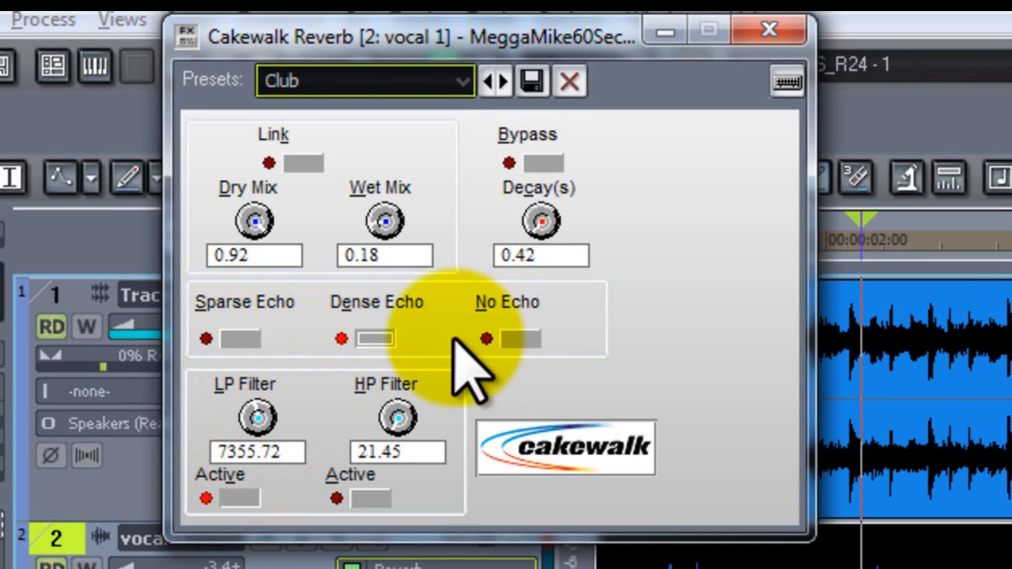
pyautogui.click(724, 563)
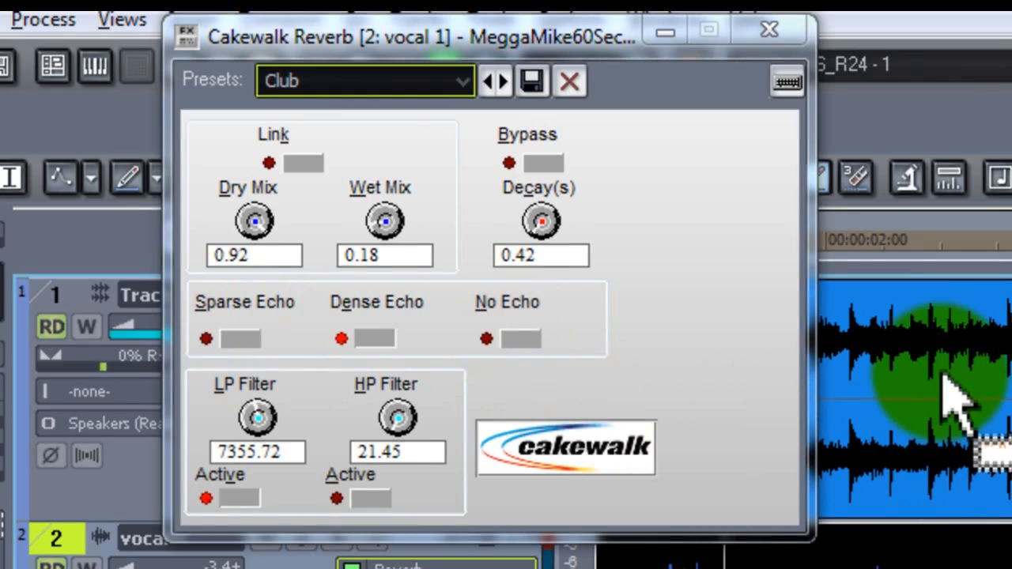
pyautogui.click(939, 549)
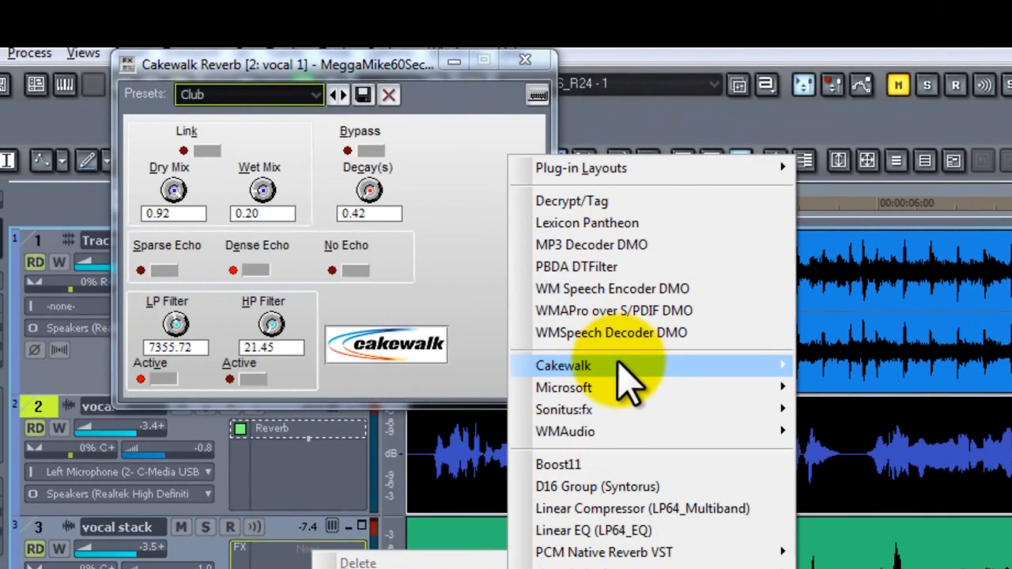
# - Insert the Cakewalk Reverb on the vocal stack track and place its window beside the vocal 1 reverb
pyautogui.moveTo(628, 379)
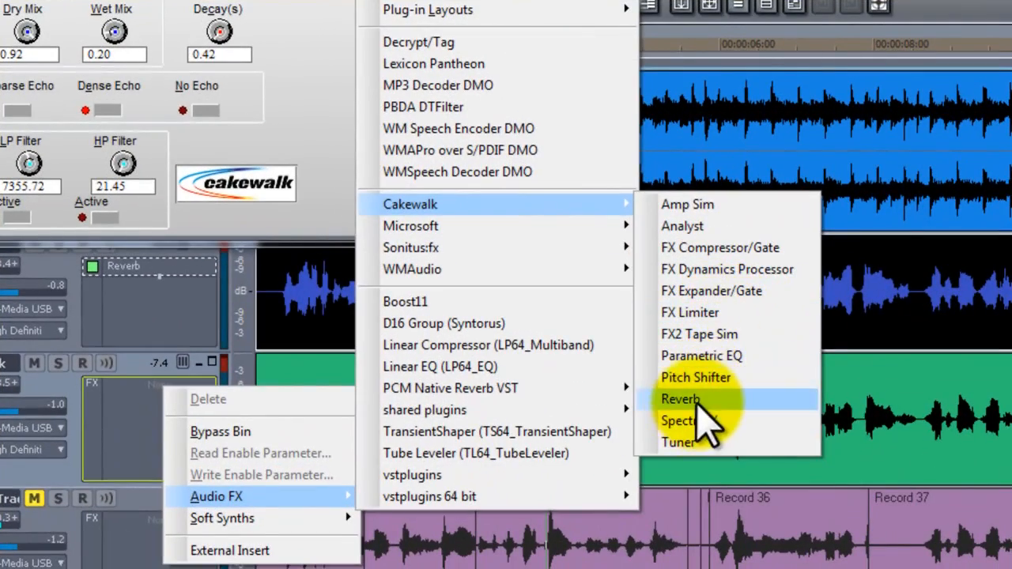
pyautogui.click(699, 399)
pyautogui.moveTo(39, 0); pyautogui.dragTo(705, 0)
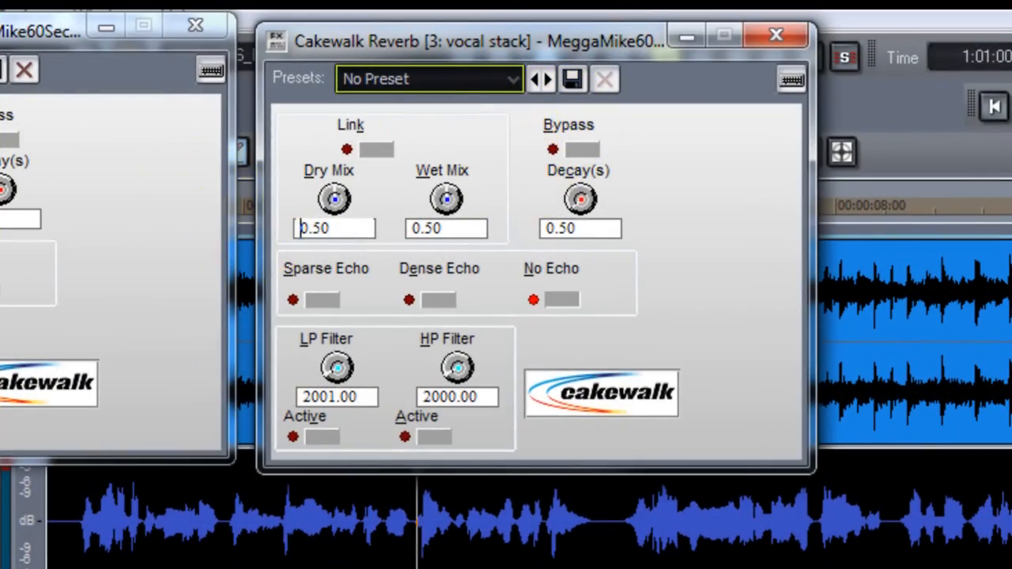
# - Set the vocal 1 reverb's Dry Mix to 1.00 and the vocal stack reverb's Wet Mix to 0.21 with its LP Filter active
pyautogui.click(12, 237)
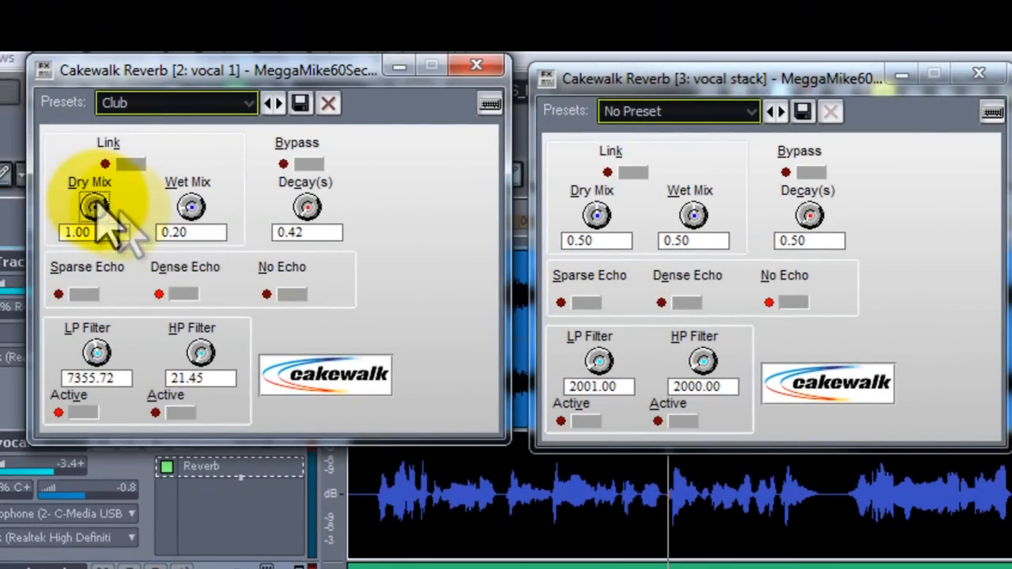
pyautogui.click(693, 218)
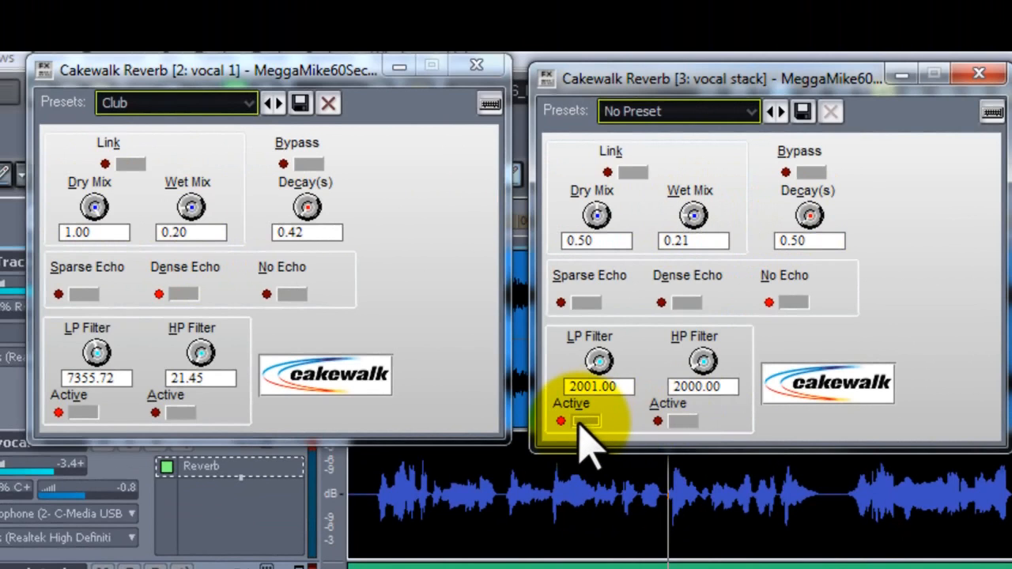
pyautogui.click(902, 75)
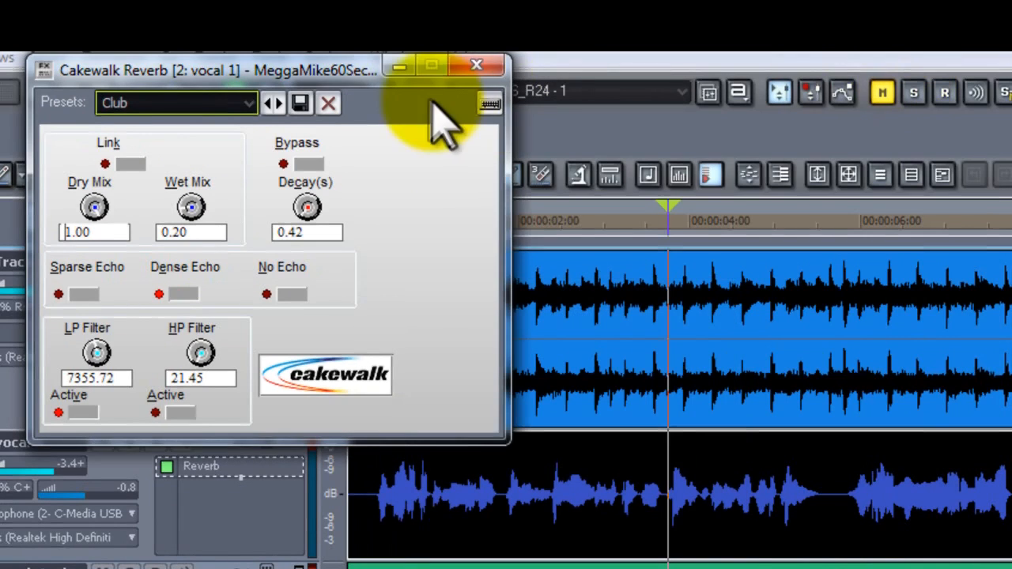
# - Minimize the vocal 1 reverb, play back the mix to judge the vocal blend, and reopen the vocal 1 reverb
pyautogui.click(399, 66)
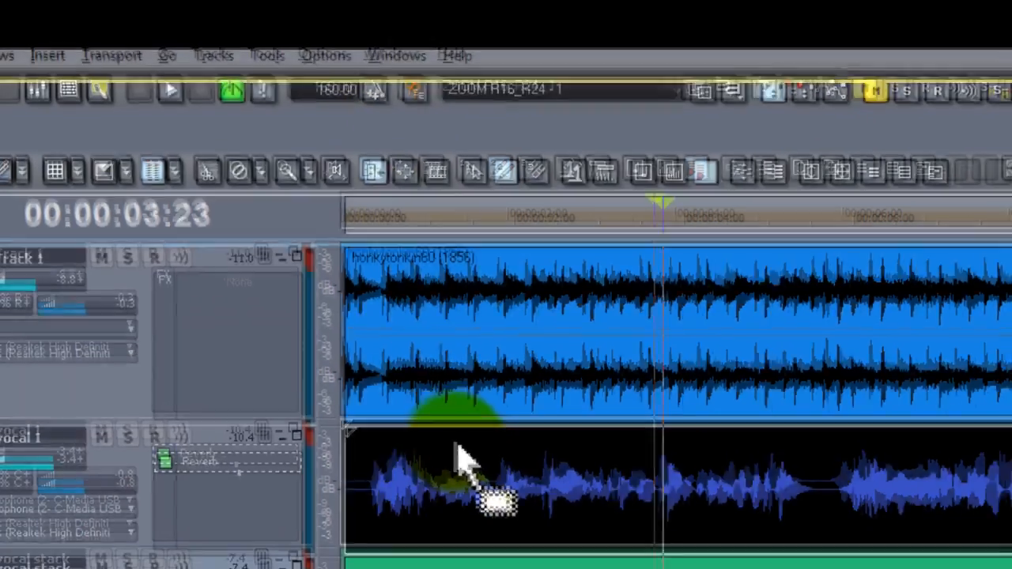
pyautogui.press('space')
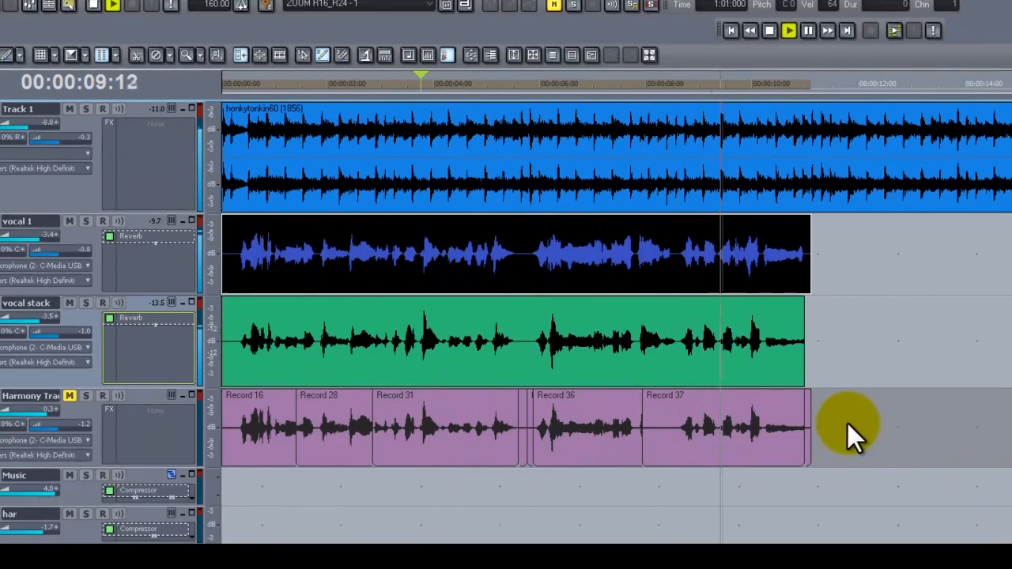
pyautogui.press('space')
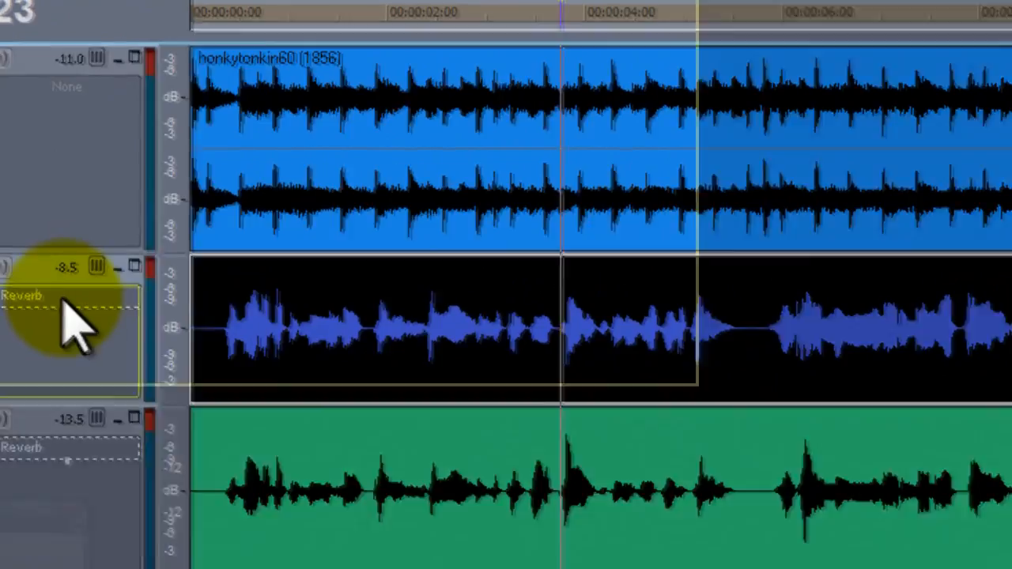
pyautogui.doubleClick(64, 305)
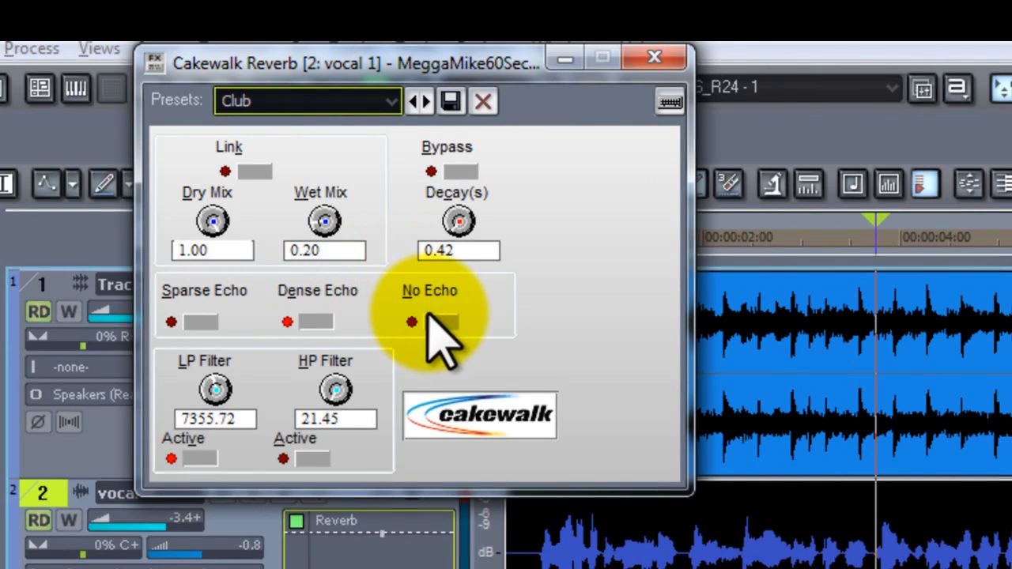
# - Try raising the vocal 1 reverb's Wet Mix to 0.32, auditioning it from just before the two-second mark
pyautogui.click(324, 224)
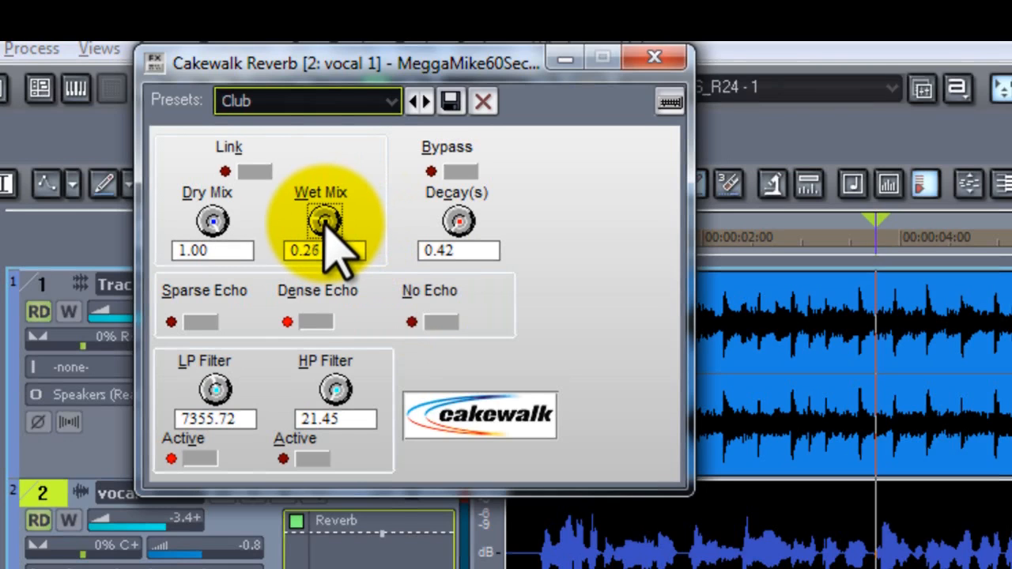
pyautogui.click(708, 560)
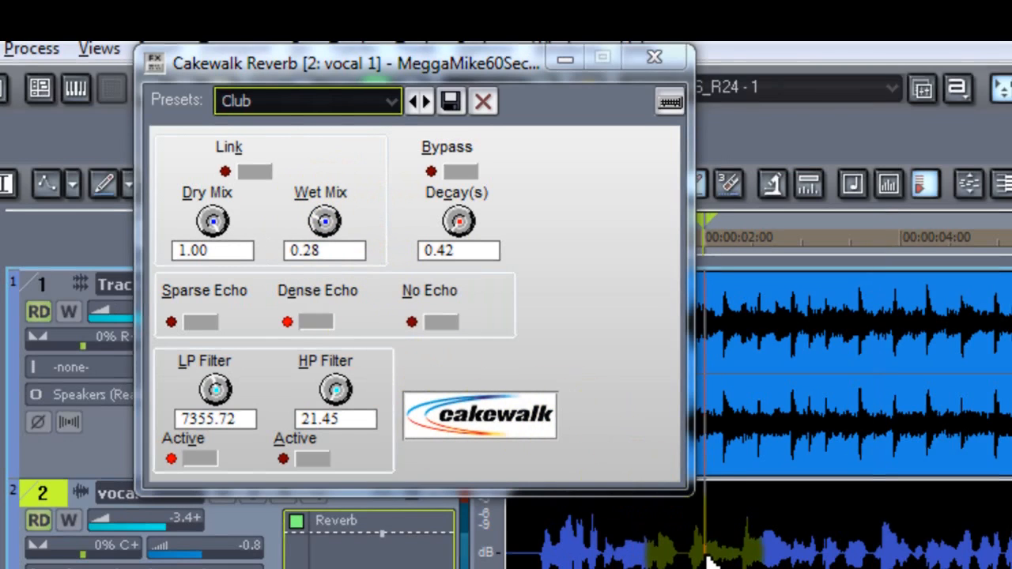
pyautogui.moveTo(318, 225); pyautogui.dragTo(355, 155)
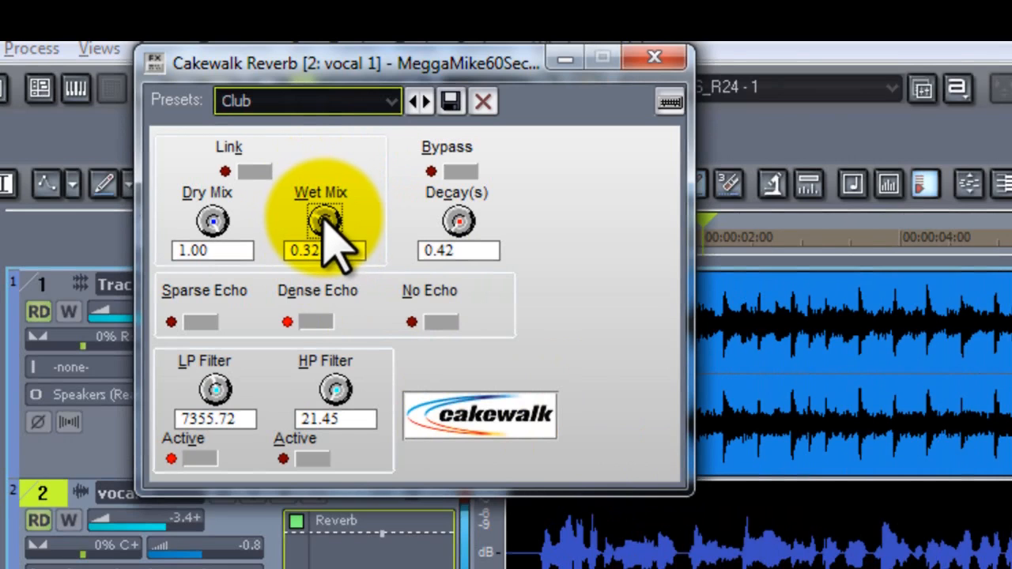
# - Apply the Ambient preset to the vocal 1 reverb and lower its Wet Mix to 0.15 while auditioning the song
pyautogui.click(393, 103)
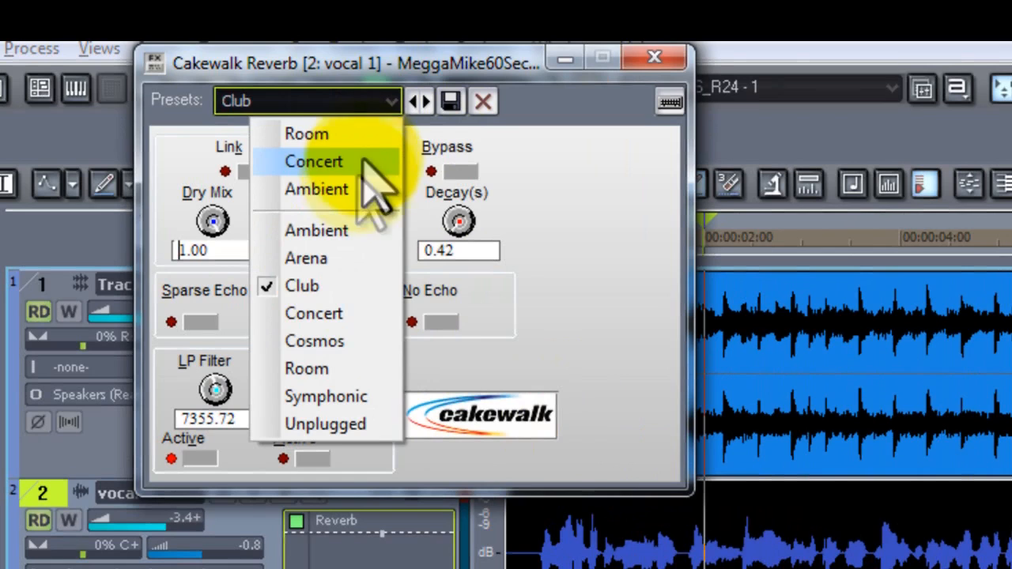
pyautogui.click(355, 230)
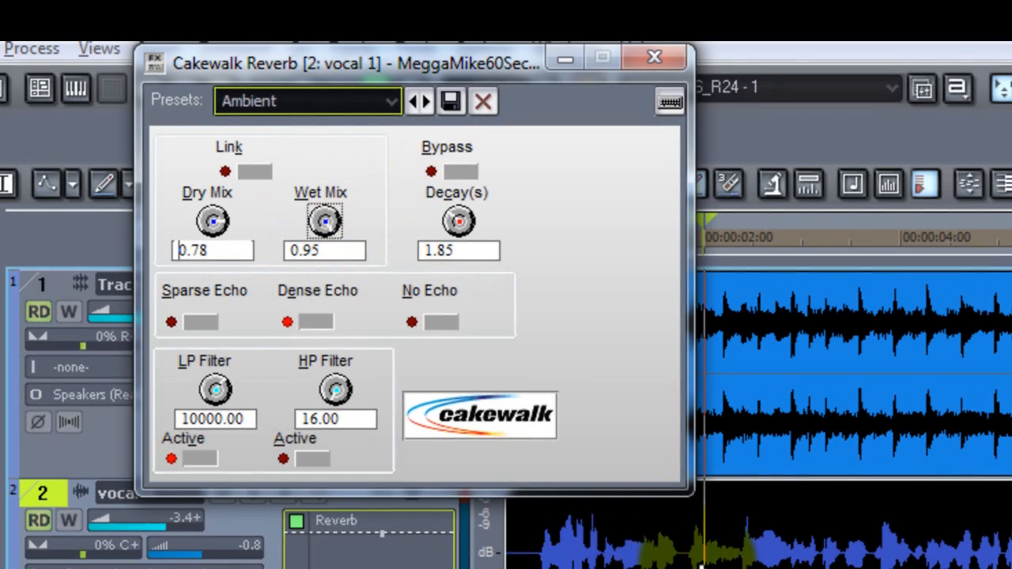
pyautogui.moveTo(322, 224); pyautogui.dragTo(327, 215)
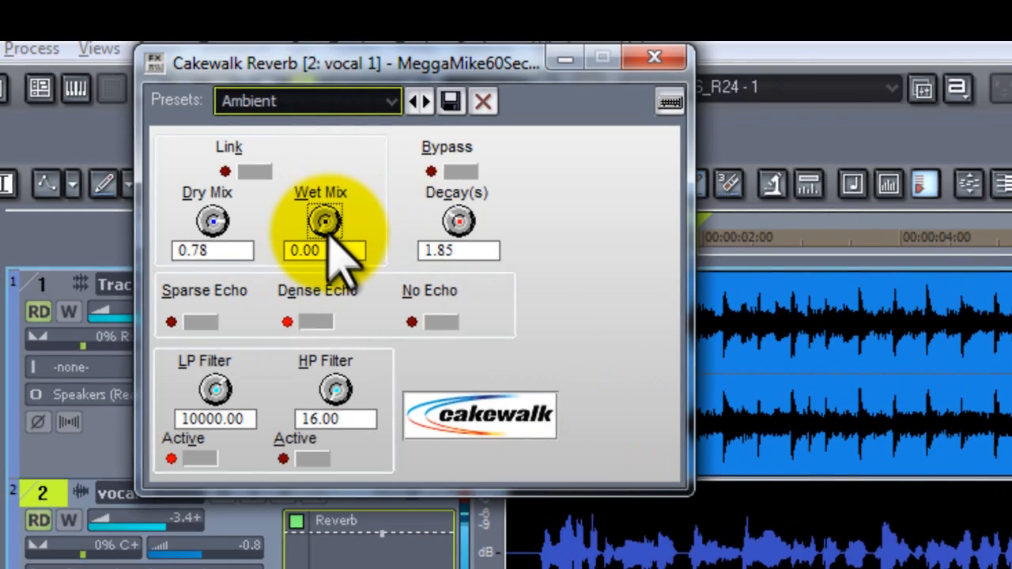
pyautogui.moveTo(326, 222)
pyautogui.mouseDown()
pyautogui.moveTo(337, 170)
pyautogui.moveTo(301, 177)
pyautogui.moveTo(313, 249)
pyautogui.moveTo(294, 238)
pyautogui.moveTo(321, 228)
pyautogui.mouseUp()
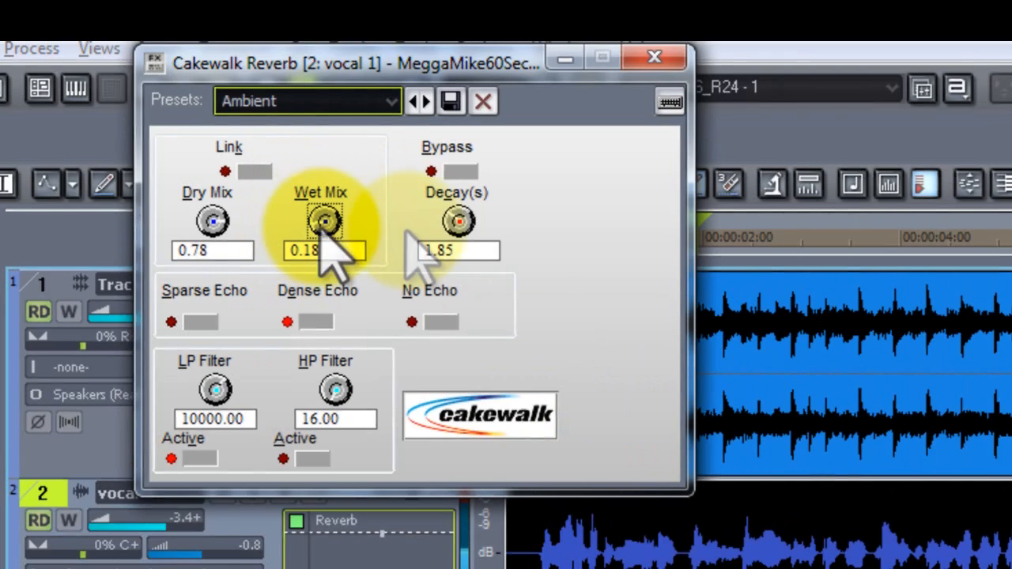
pyautogui.click(804, 239)
pyautogui.press('space')
pyautogui.click(308, 228)
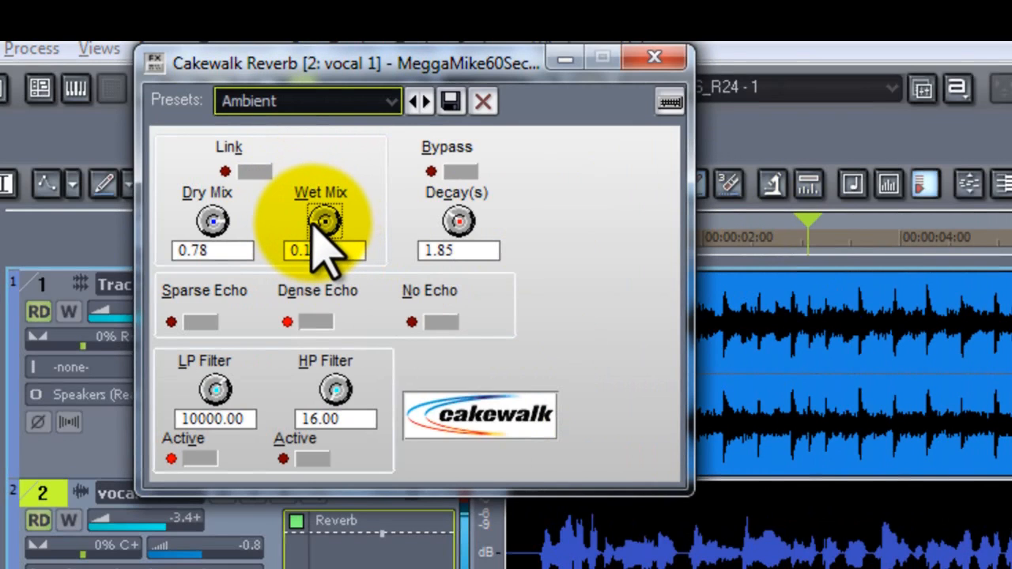
pyautogui.press('space')
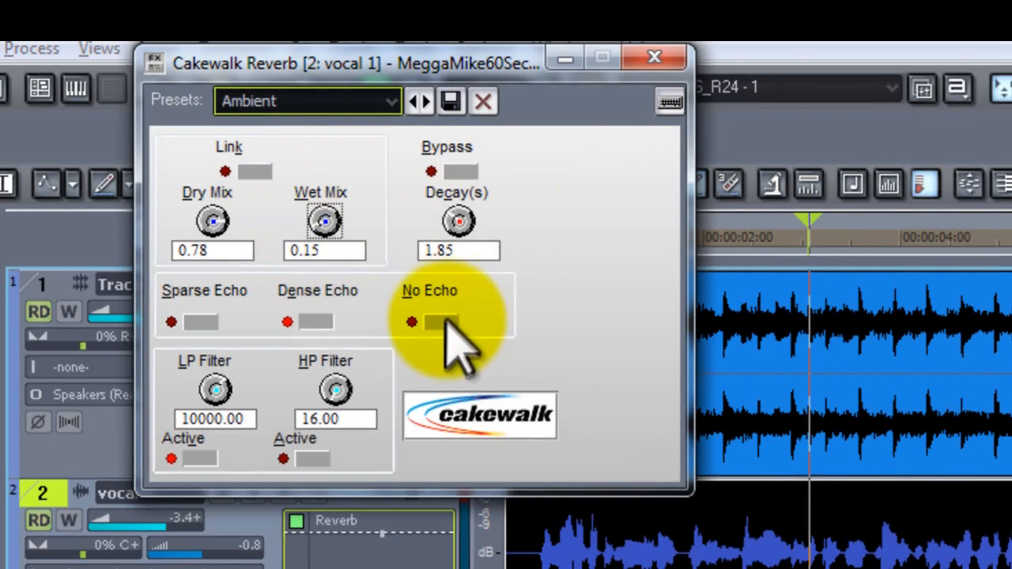
# - Minimize the vocal 1 reverb and play back the mix to check the Ambient setting against the music
pyautogui.click(564, 61)
pyautogui.press('space')
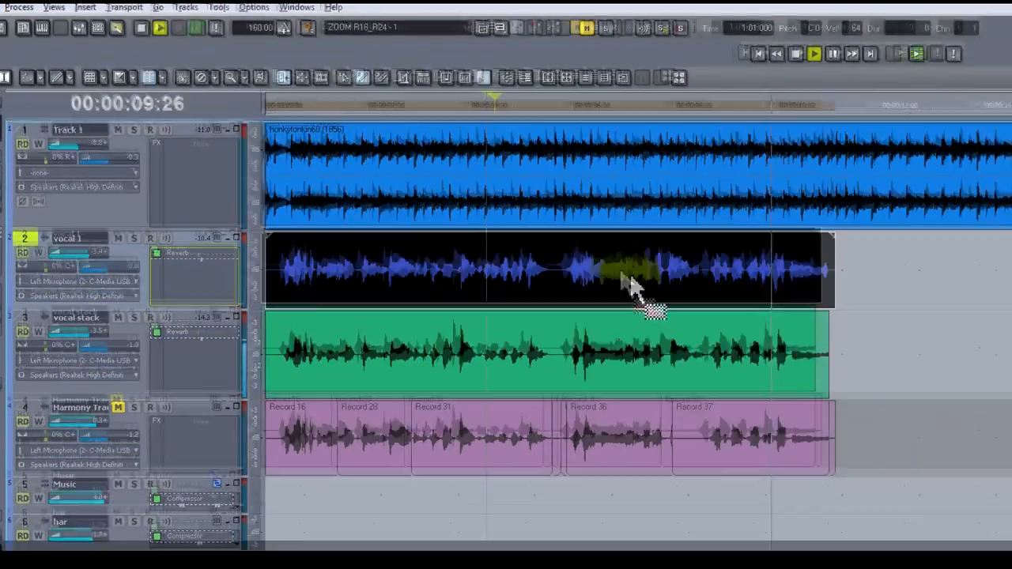
pyautogui.press('space')
pyautogui.moveTo(620, 278); pyautogui.dragTo(635, 399)
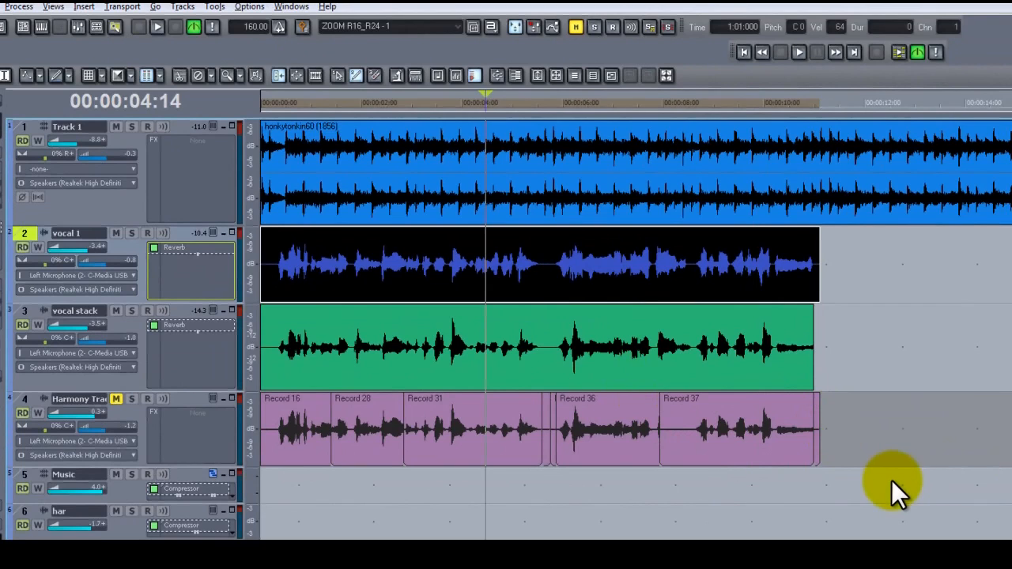
# - Select the first song's clips on tracks 1 to 4, covering the honkytonkin60 music, vocal 1, vocal stack and harmony
pyautogui.click(556, 77)
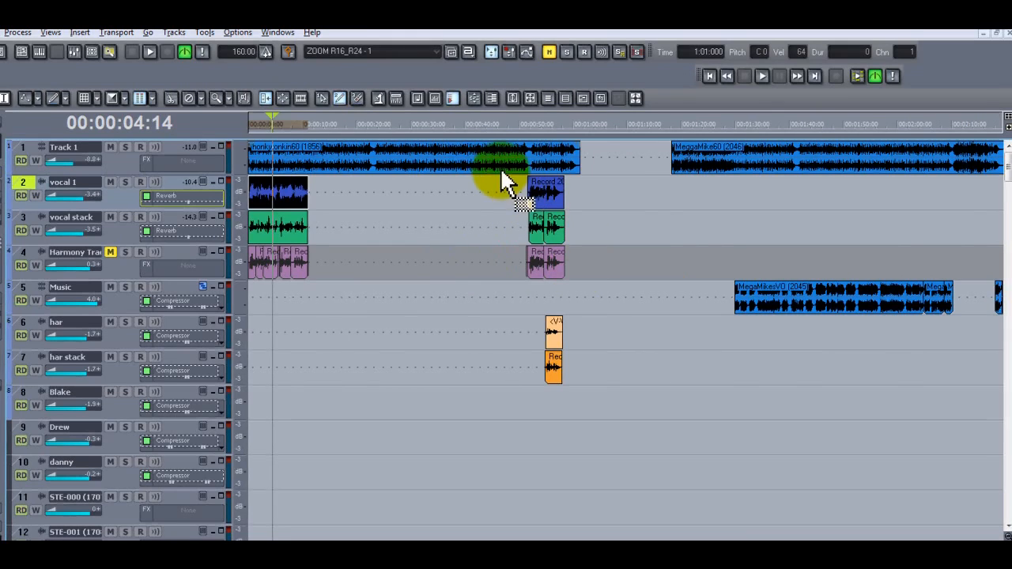
pyautogui.click(499, 164)
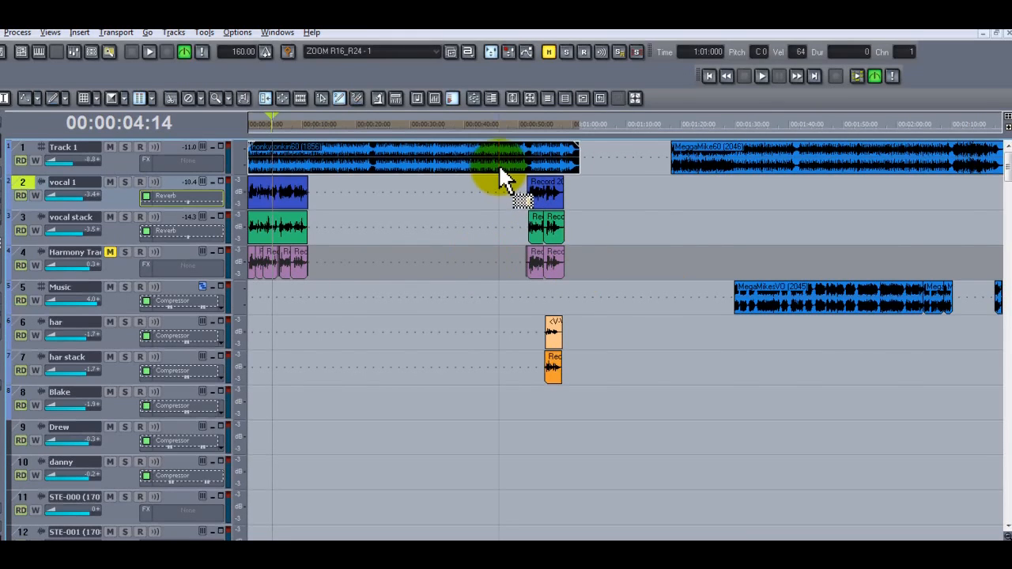
pyautogui.click(579, 260)
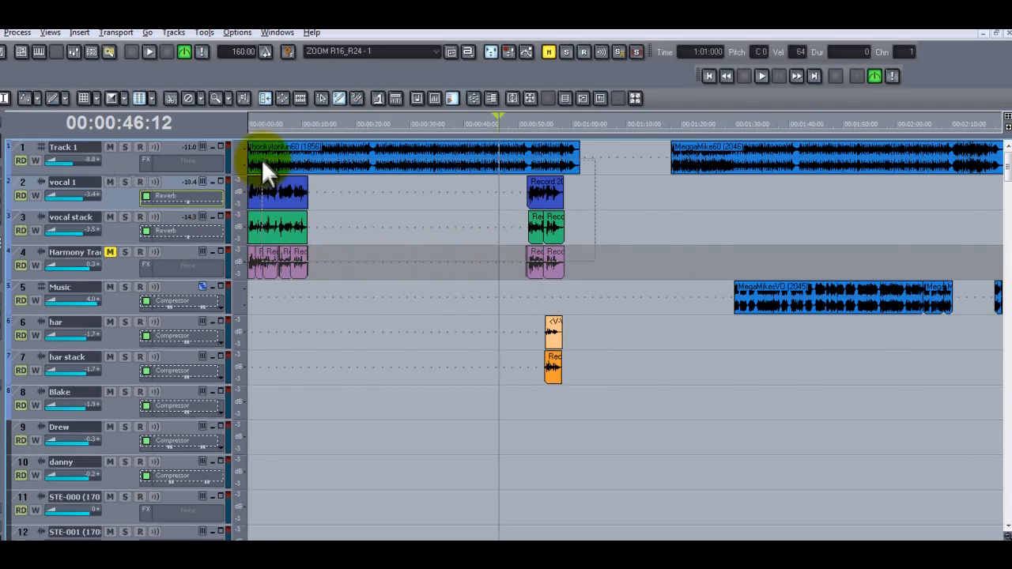
pyautogui.moveTo(261, 161); pyautogui.dragTo(254, 136)
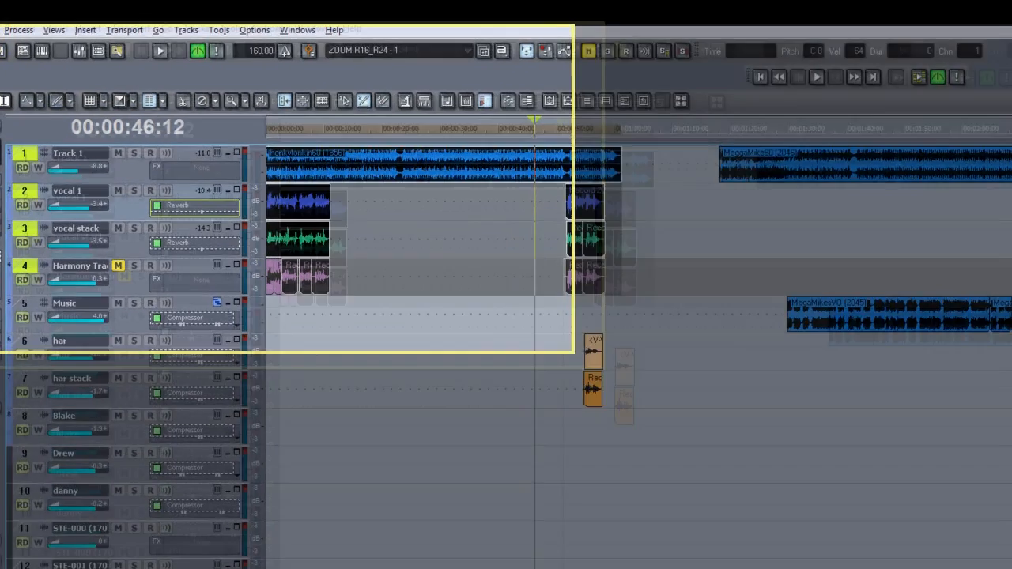
# - Start an audio export of the selected clips and review the destination folders, keeping Sample Content
pyautogui.click(14, 32)
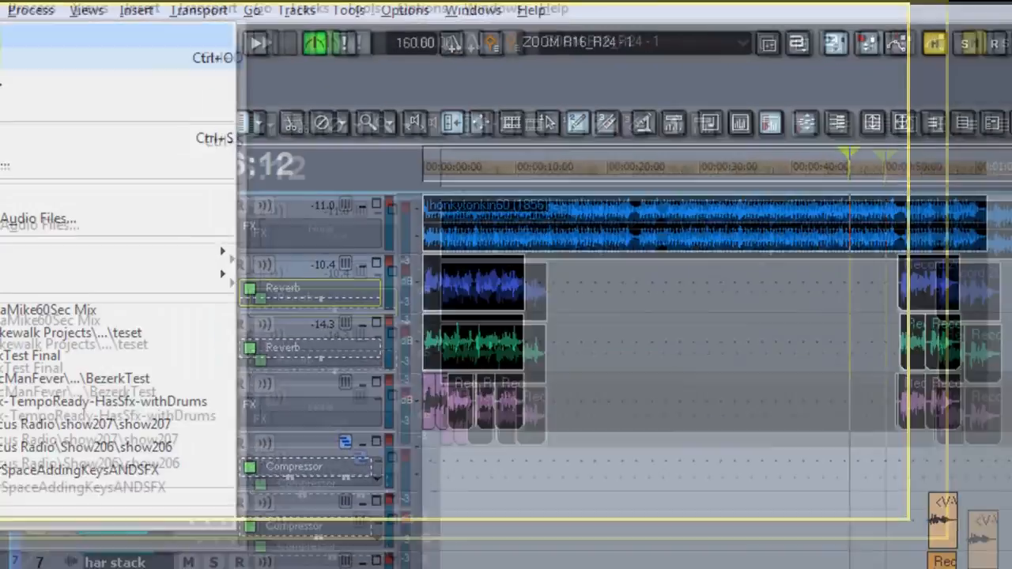
pyautogui.moveTo(119, 299)
pyautogui.click(400, 301)
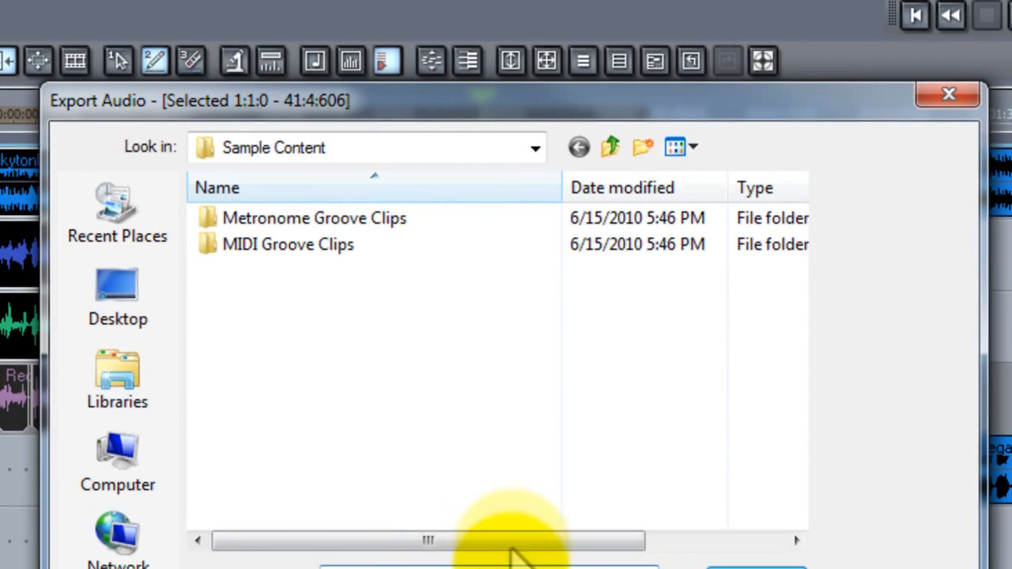
pyautogui.click(535, 150)
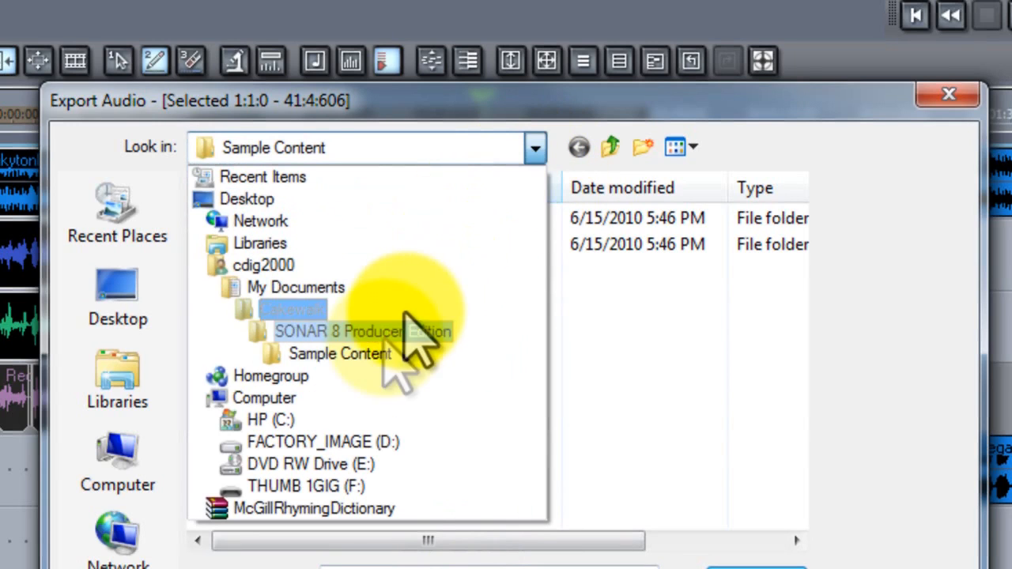
pyautogui.click(847, 478)
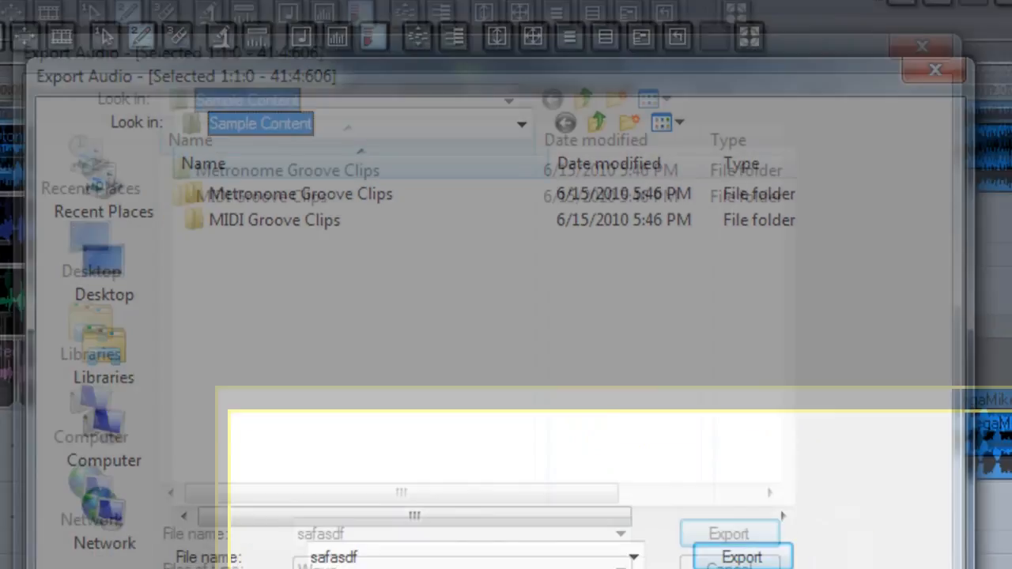
# - Apply the What You Hear preset to the export and select the existing file name for editing
pyautogui.click(656, 389)
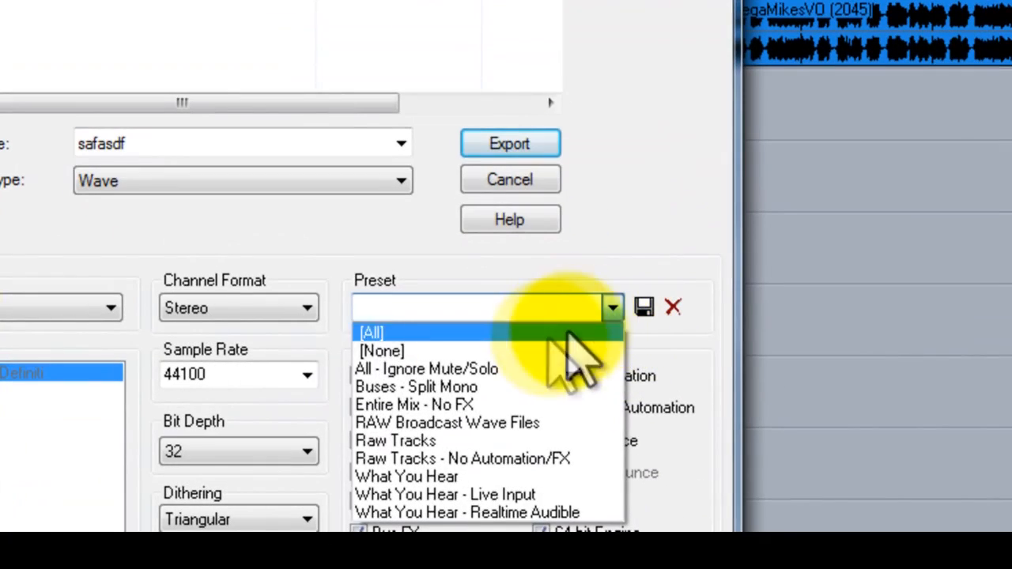
pyautogui.click(487, 478)
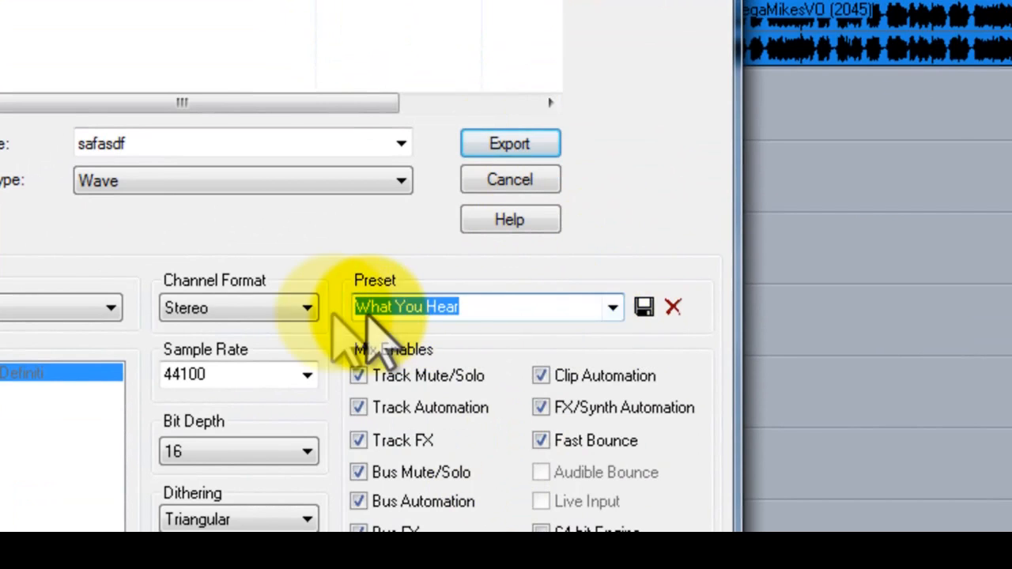
pyautogui.doubleClick(166, 132)
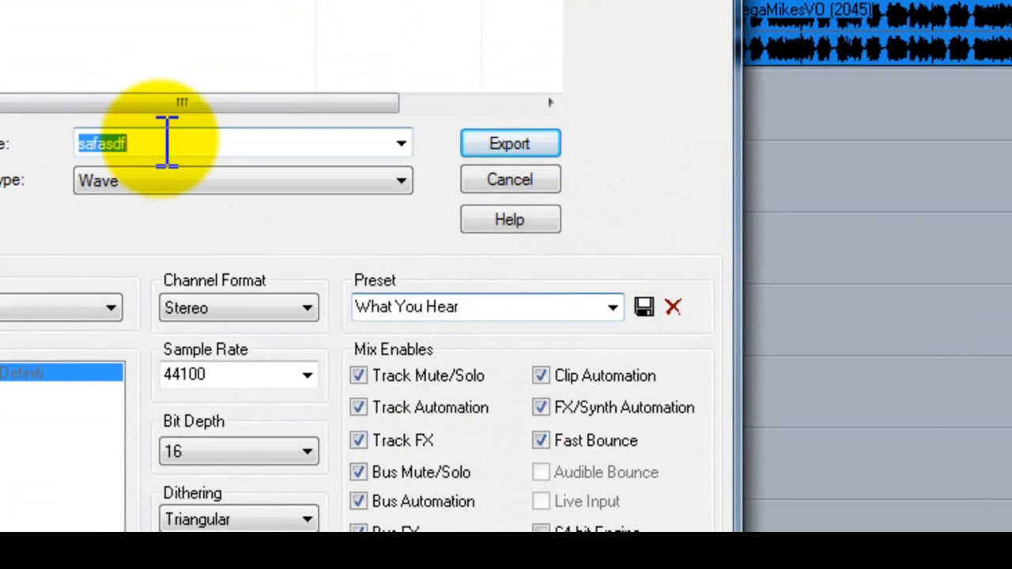